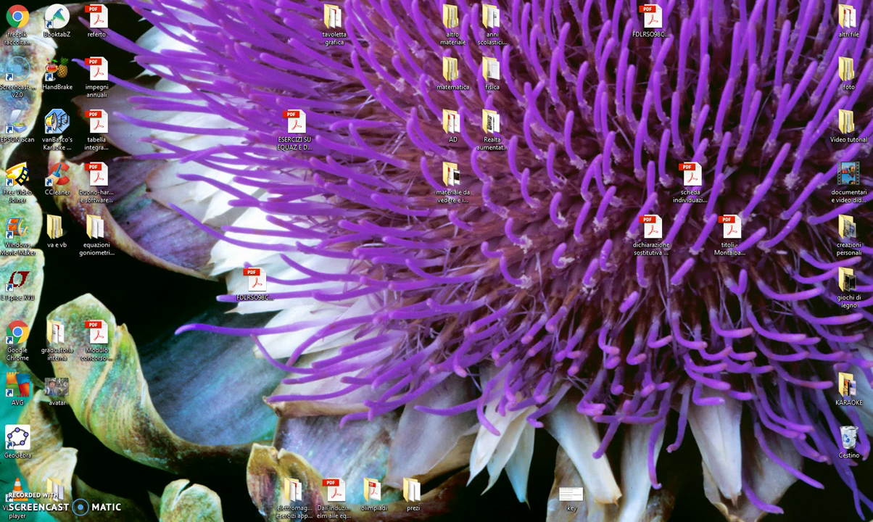
Switch to the Sutori website in Chrome and examine the form for signing up with an email address
mouse_move(121, 521)
left_click(62, 475)
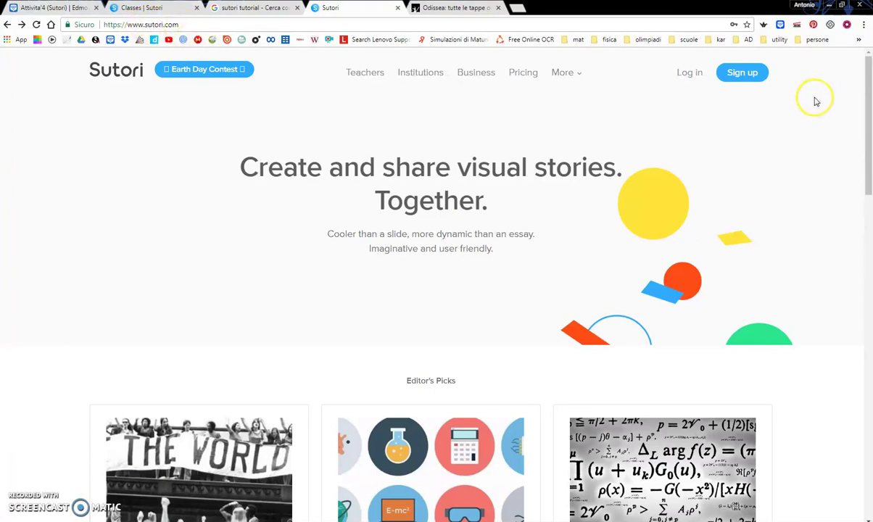
left_click(745, 76)
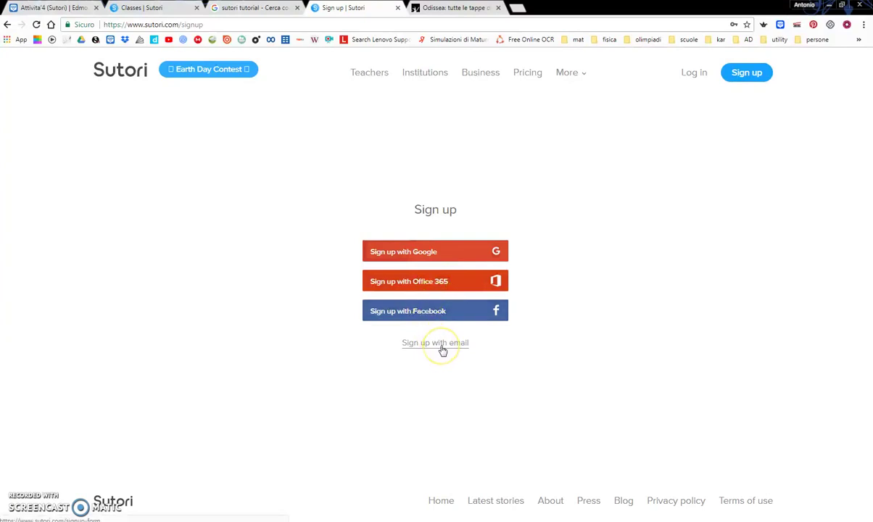
left_click(441, 347)
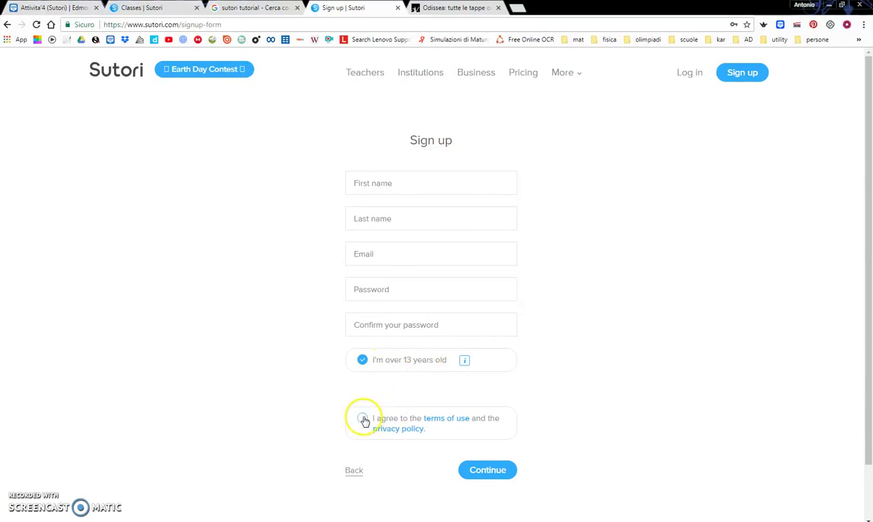
left_click(484, 475)
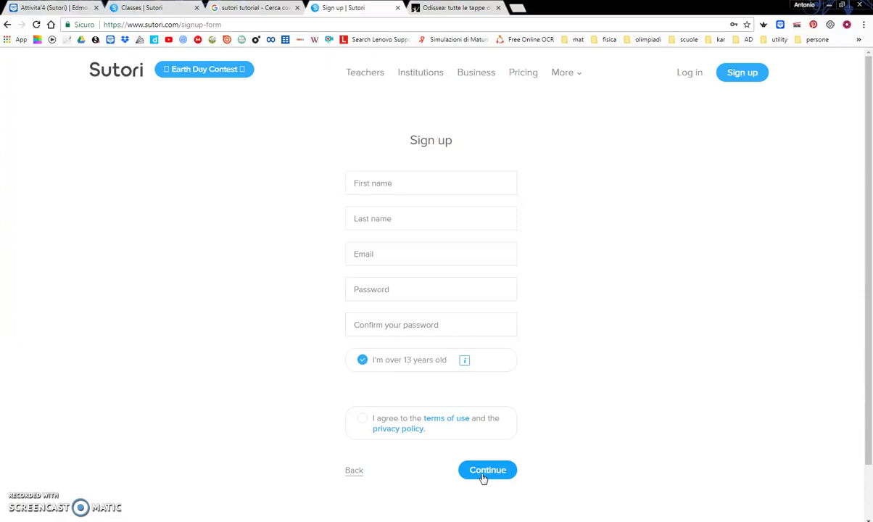
left_click(491, 475)
Log in to Sutori with the saved credentials and create a new blank story
left_click(690, 73)
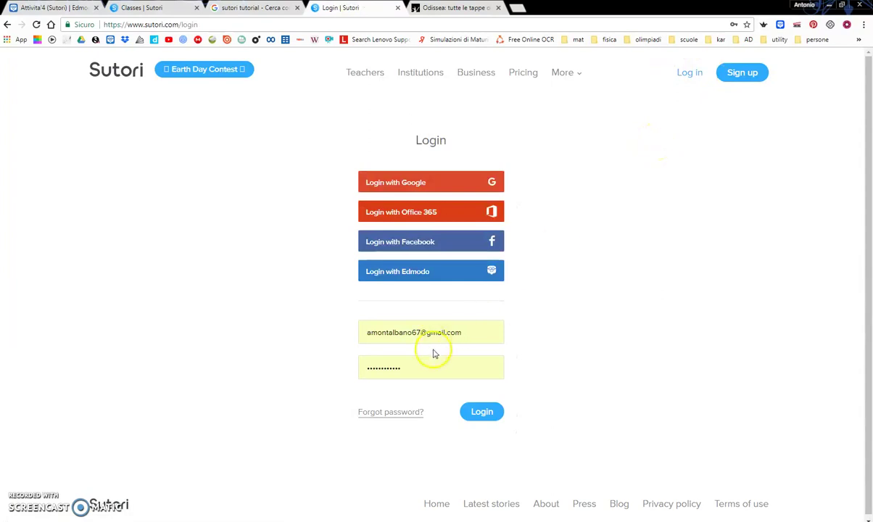
left_click(479, 413)
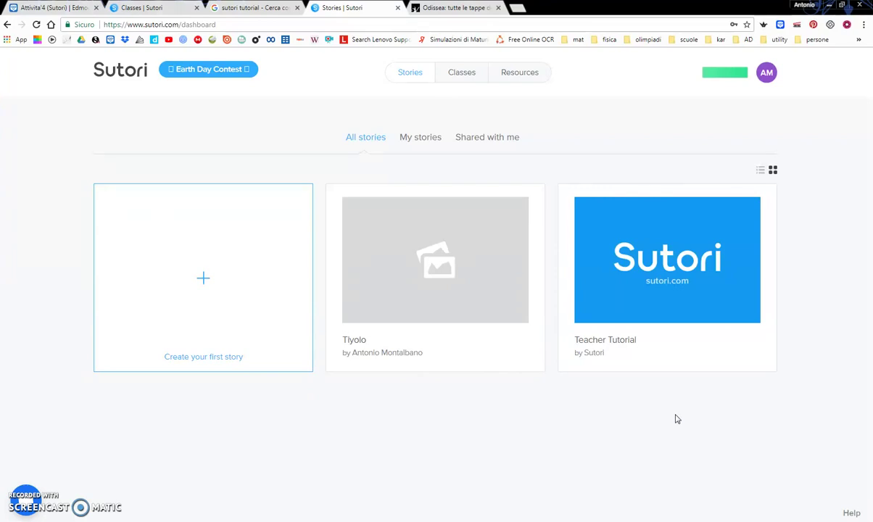
left_click(202, 282)
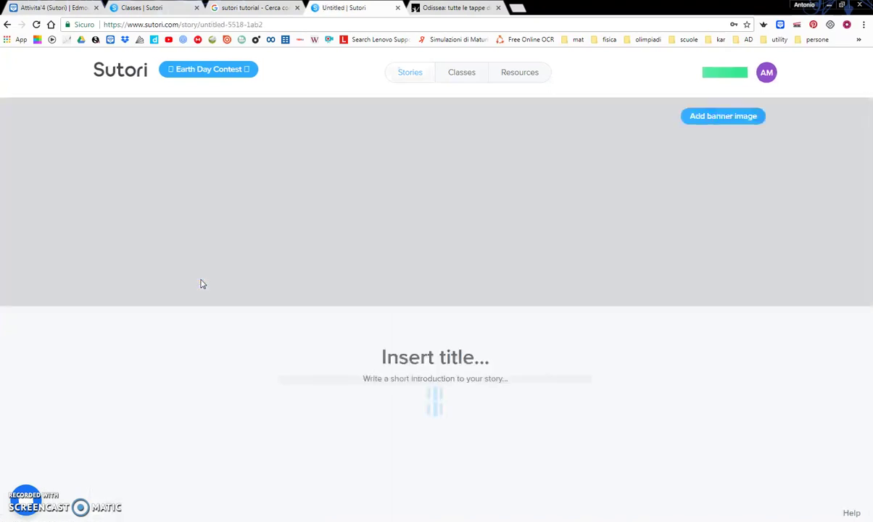
left_click(609, 383)
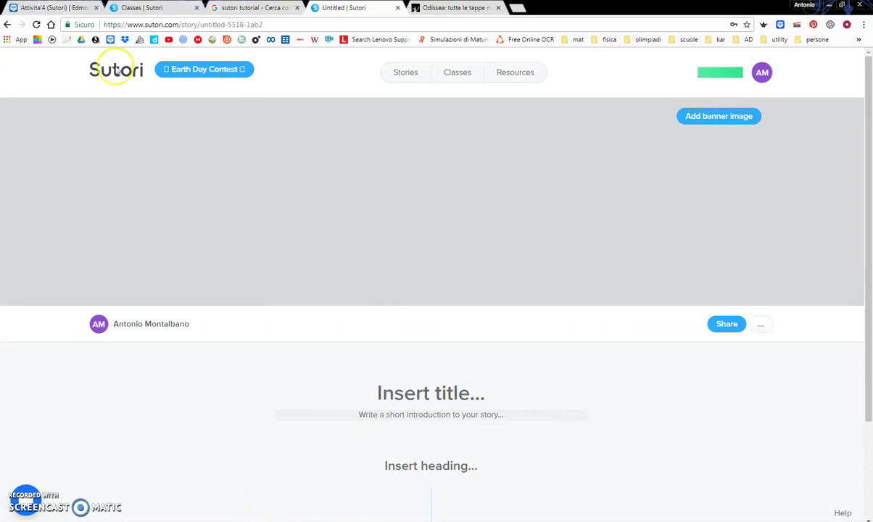
Title the new story "Il viaggio di Ulisse"
left_click(417, 396)
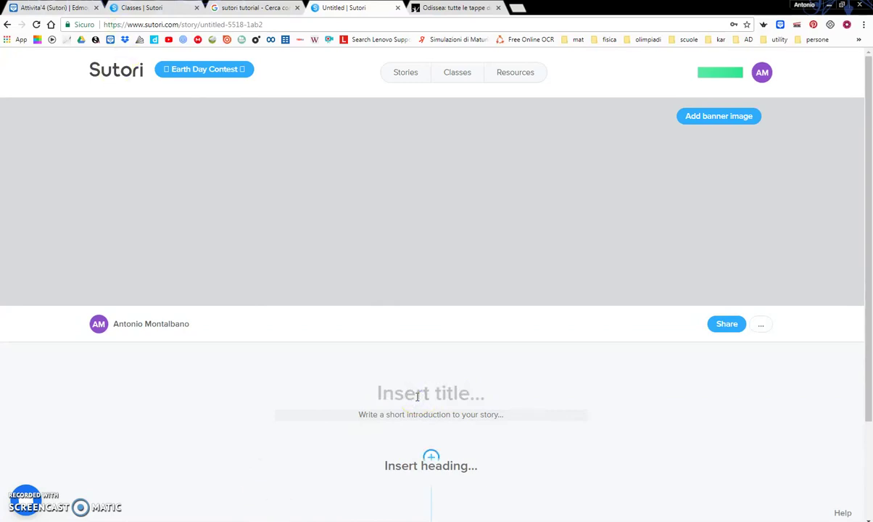
type("Il vi")
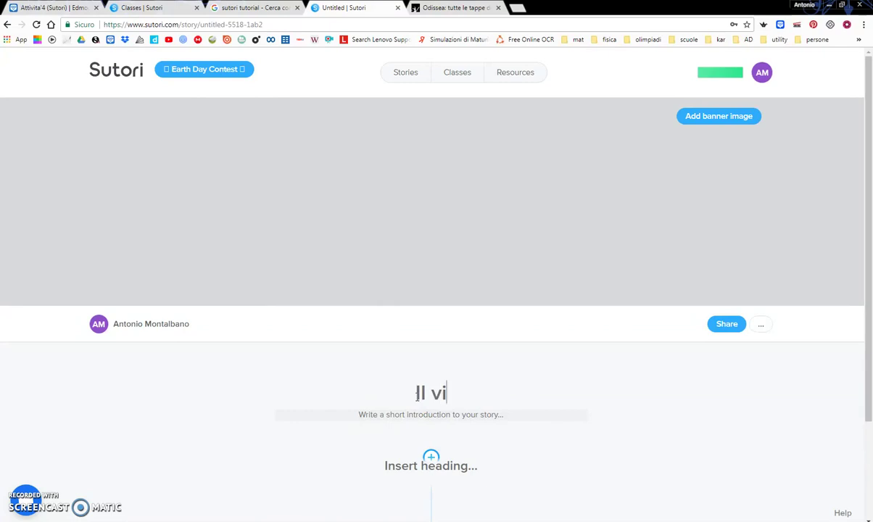
type("aggio d")
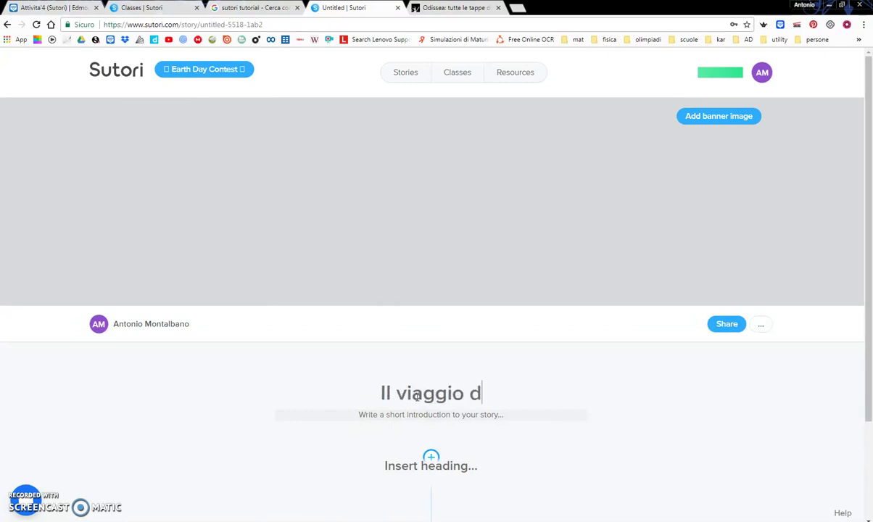
type("i Ulisse")
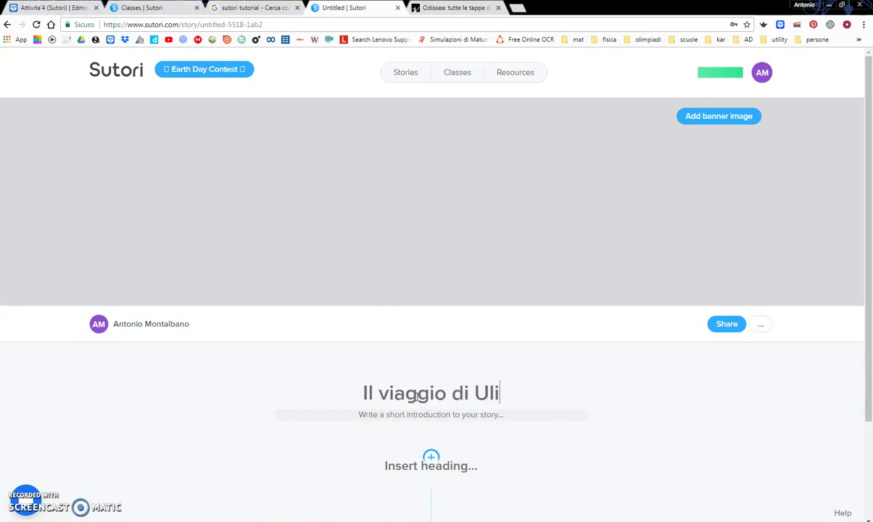
Write the story introduction "L'Odissea è il poema scritto da Omero che racconta i viaggi, le avventure e le peregrinazioni dell'eroe greco Ulisse"
left_click(423, 414)
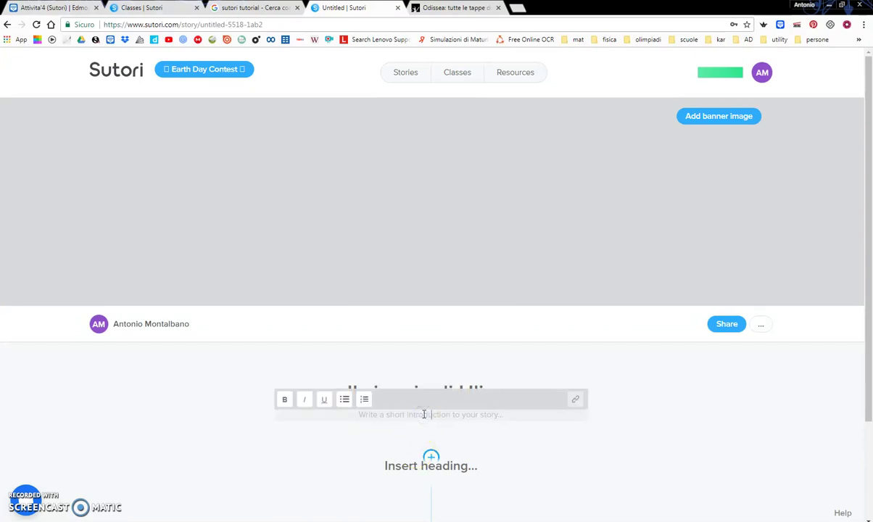
type("L'Odissea è il poema scritto da Omero che racconta i viaggi, le avventure e le peregrinazioni dell'eroe greco Ulisse")
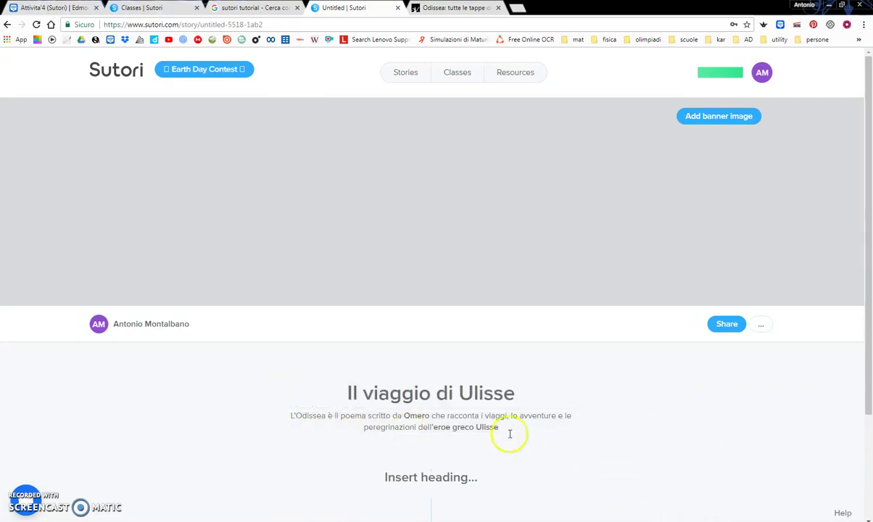
Review the available content types and enter "... tutto comincia nella città di Troia" as the first section heading
scroll(560, 452, "down", 2)
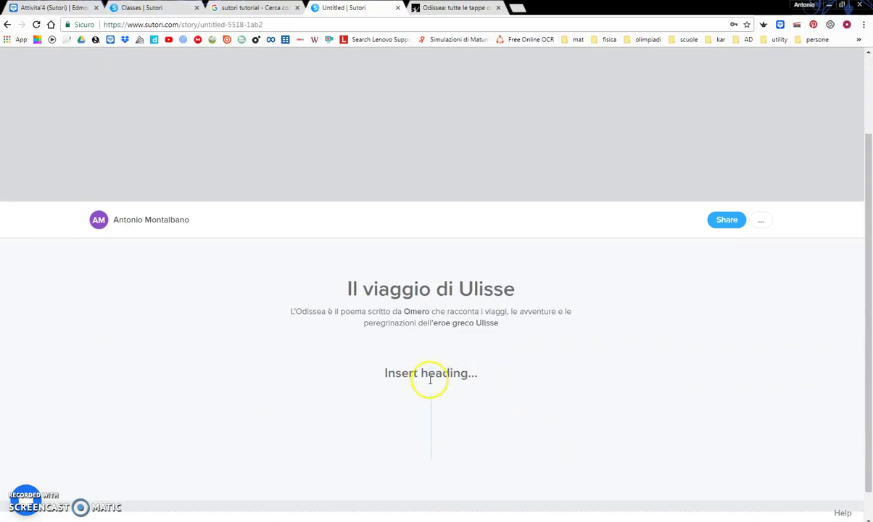
mouse_move(431, 409)
left_click(431, 415)
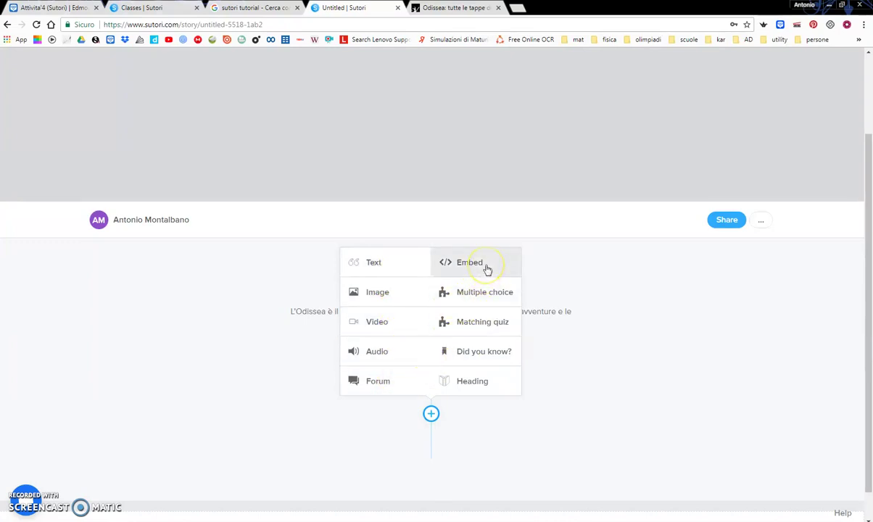
left_click(495, 293)
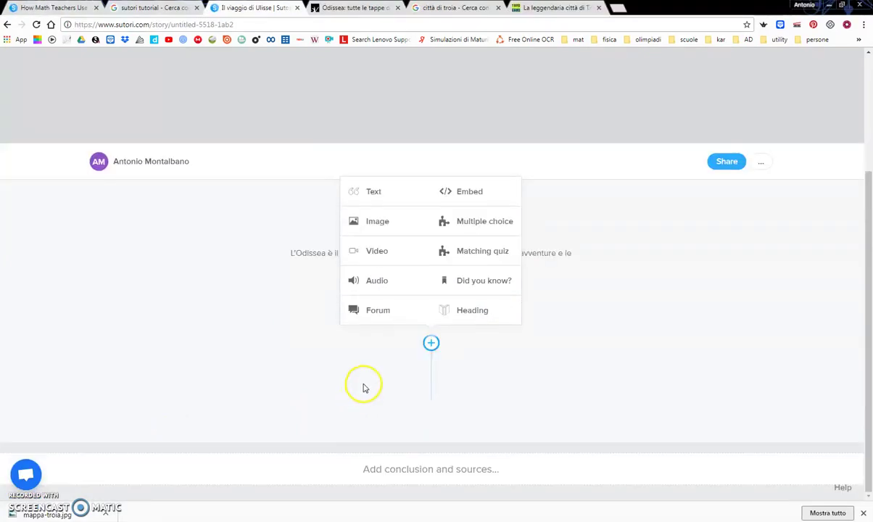
left_click(470, 312)
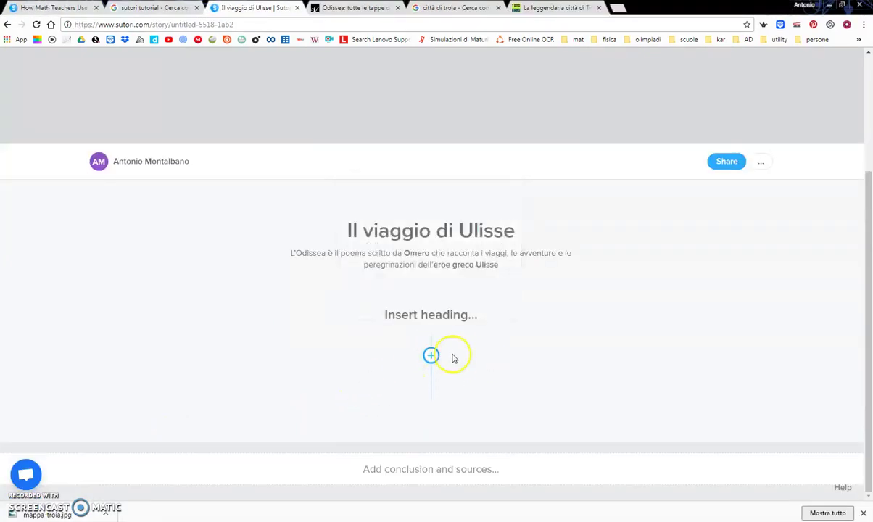
left_click(446, 312)
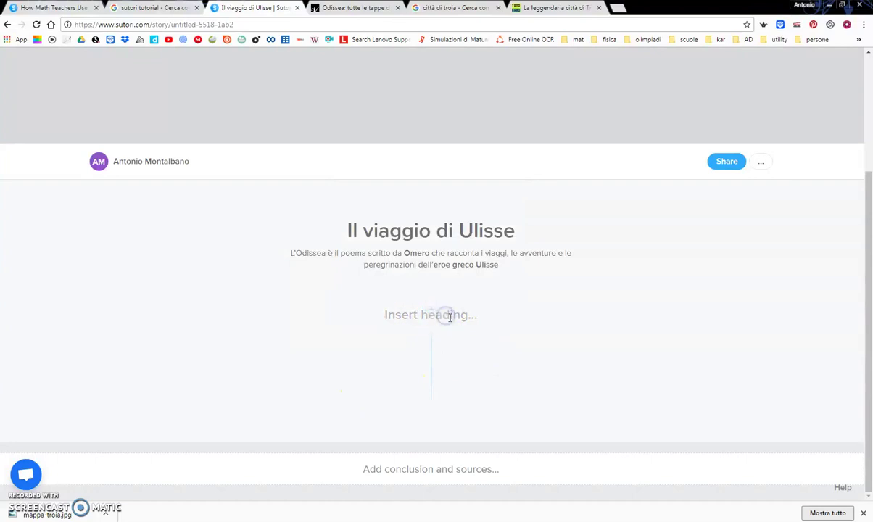
type("... tutto comincia nella città di Troia")
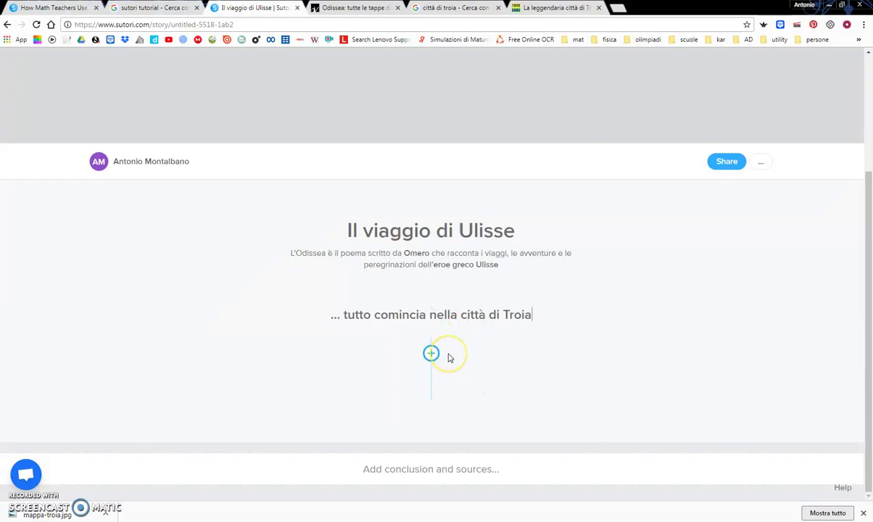
Go to the "città di troia" image results and open the Tanogabo map's source page in a new window
left_click(462, 42)
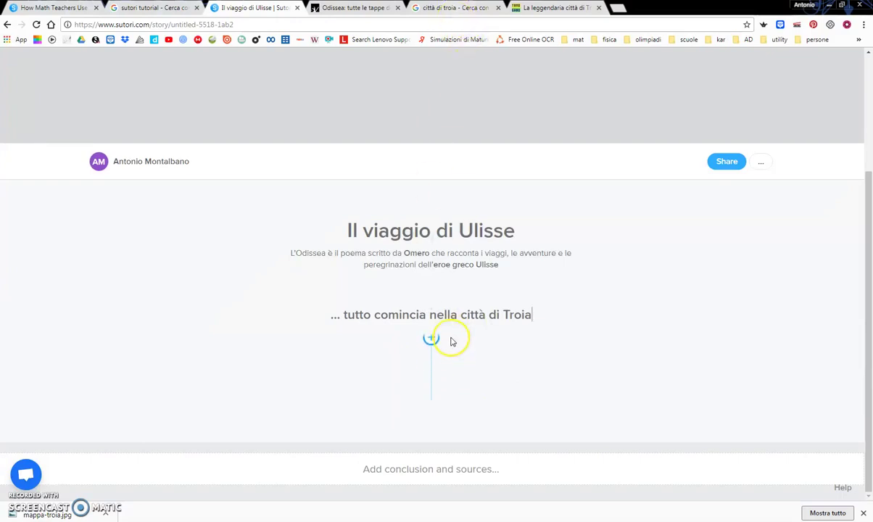
left_click(449, 8)
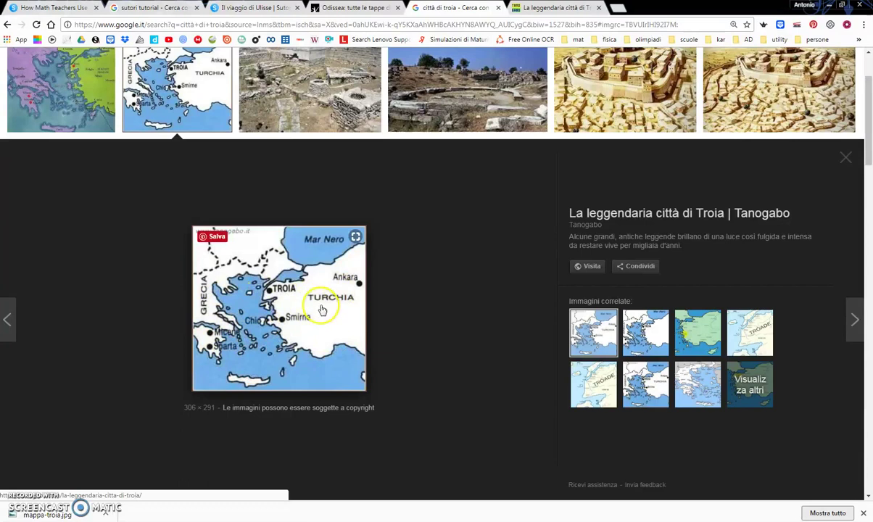
right_click(290, 303)
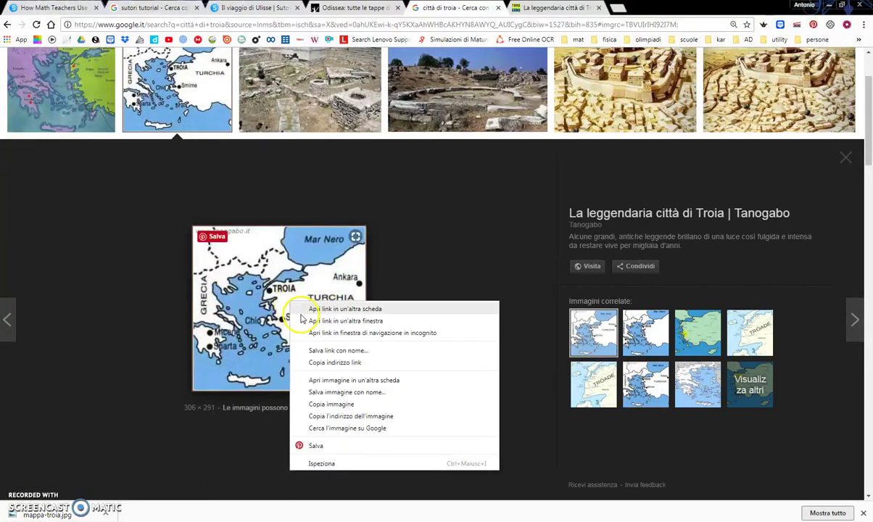
left_click(251, 320)
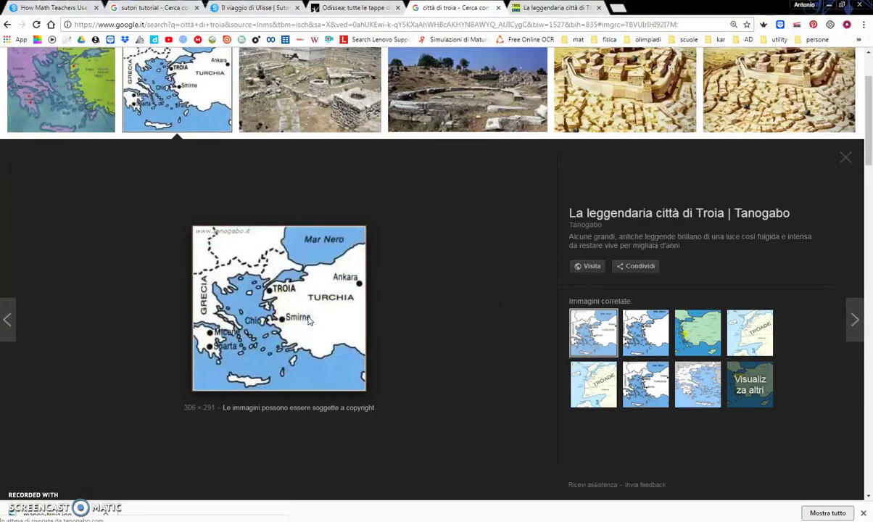
left_click(249, 314)
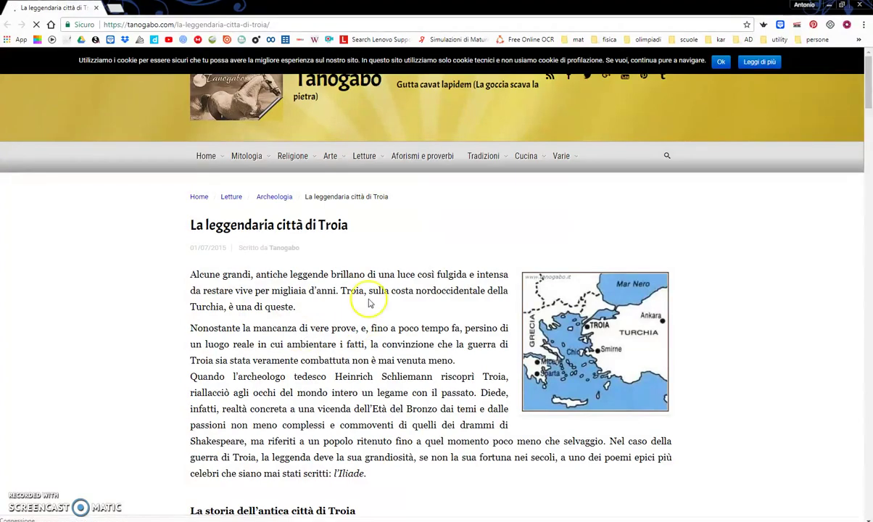
Save the map of Troy from the Tanogabo article to the Desktop as a JPEG named "troia cartina"
scroll(208, 363, "down", 10)
scroll(217, 377, "down", 3)
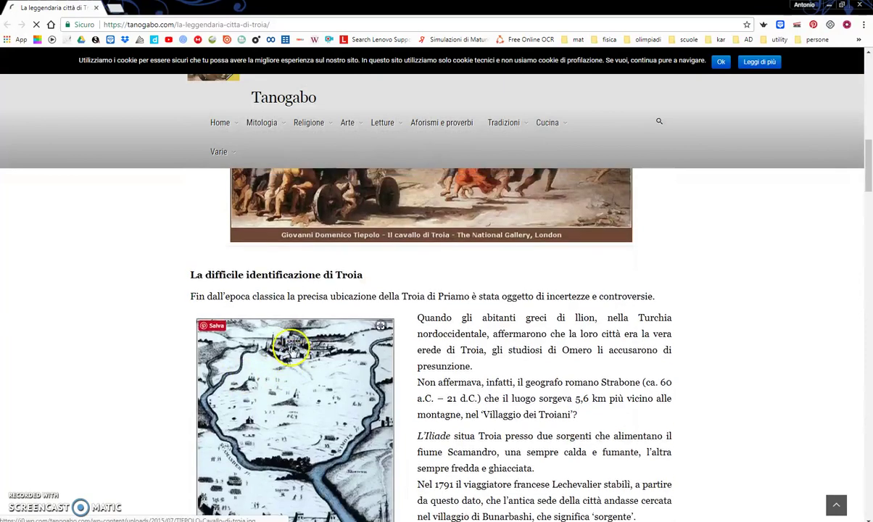
scroll(291, 350, "up", 12)
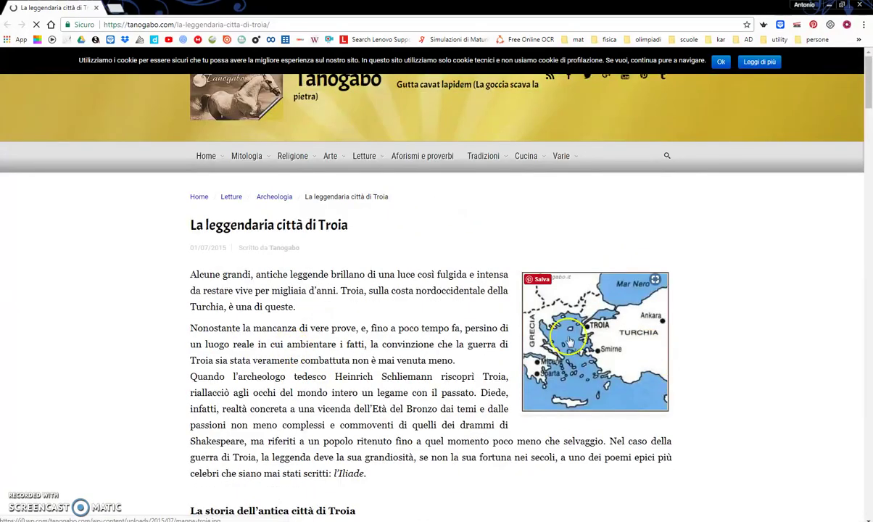
right_click(584, 344)
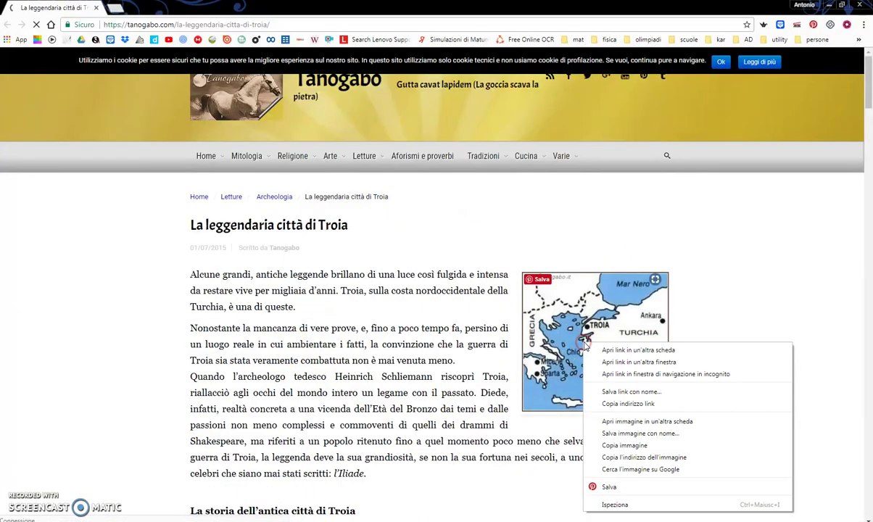
left_click(633, 434)
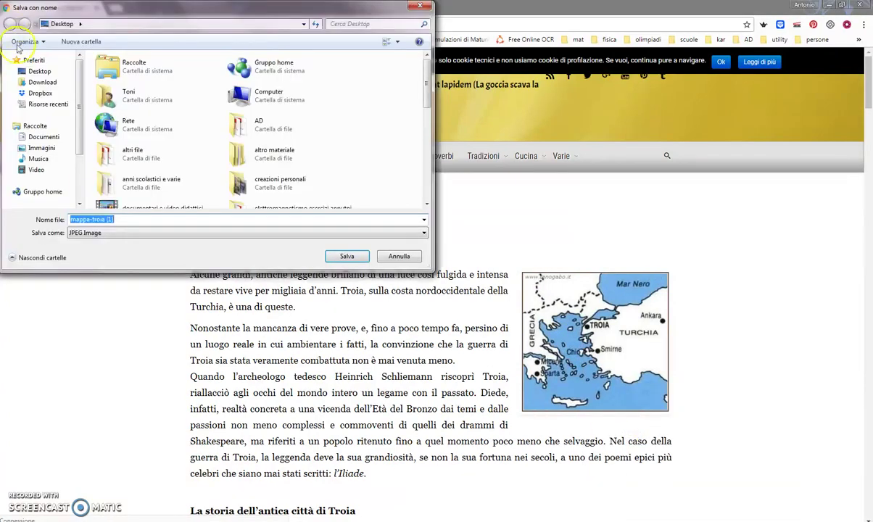
left_click(145, 221)
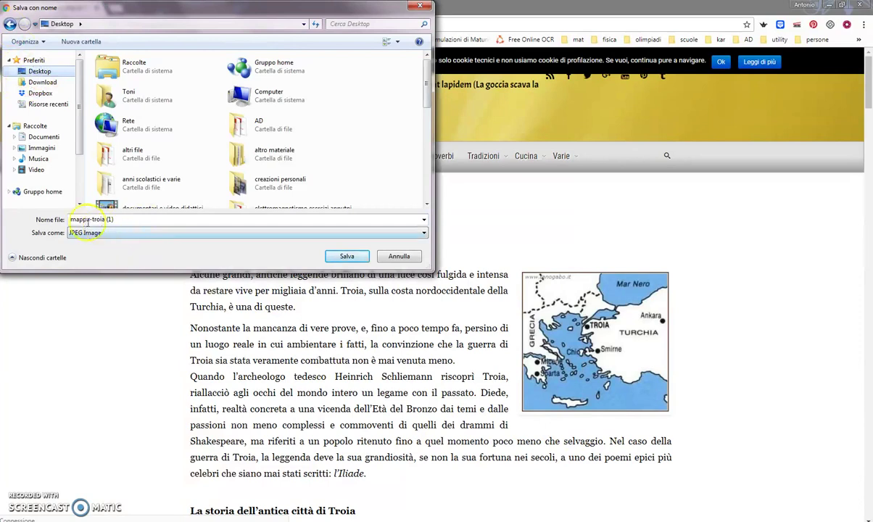
double_click(120, 219)
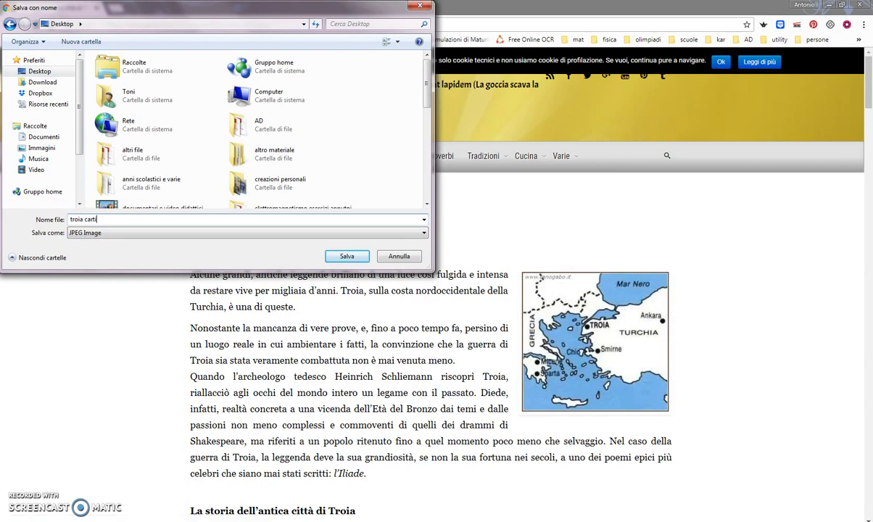
left_click(344, 257)
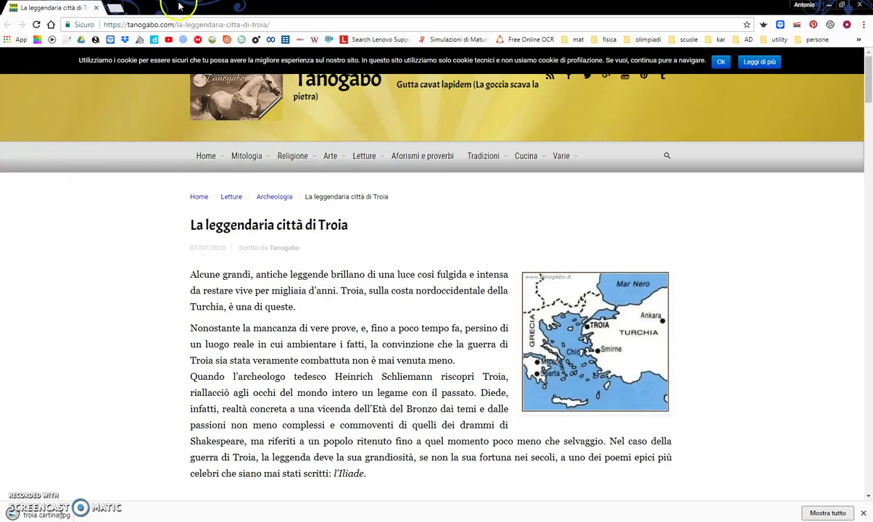
Return to the Sutori story "Il viaggio di Ulisse" and add an image block under the "... tutto comincia nella città di Troia" heading
mouse_move(122, 520)
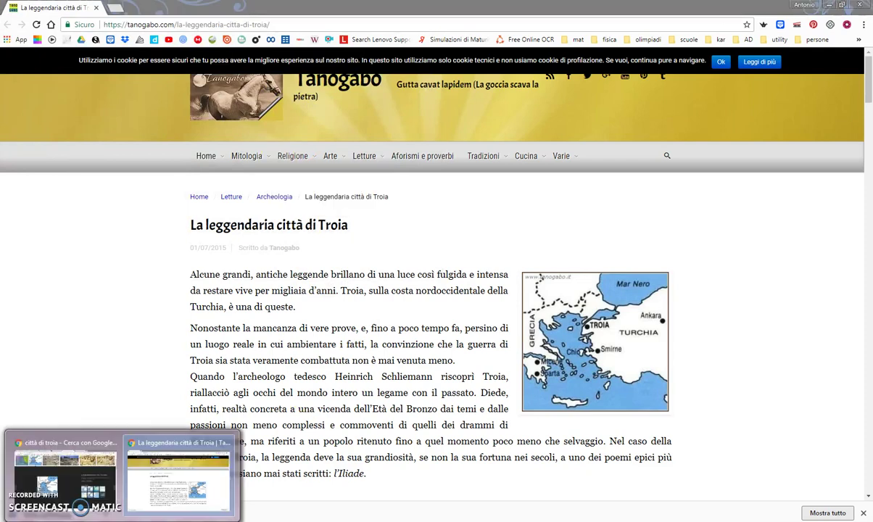
left_click(77, 437)
left_click(255, 7)
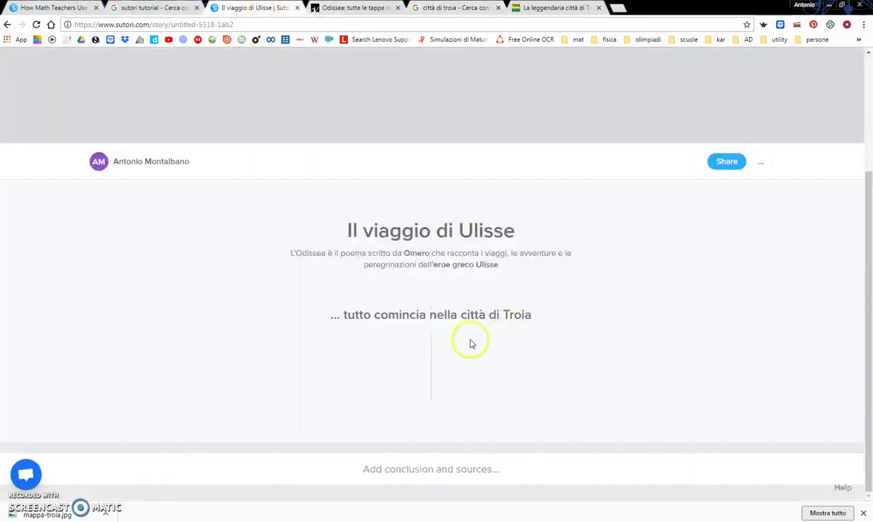
left_click(431, 351)
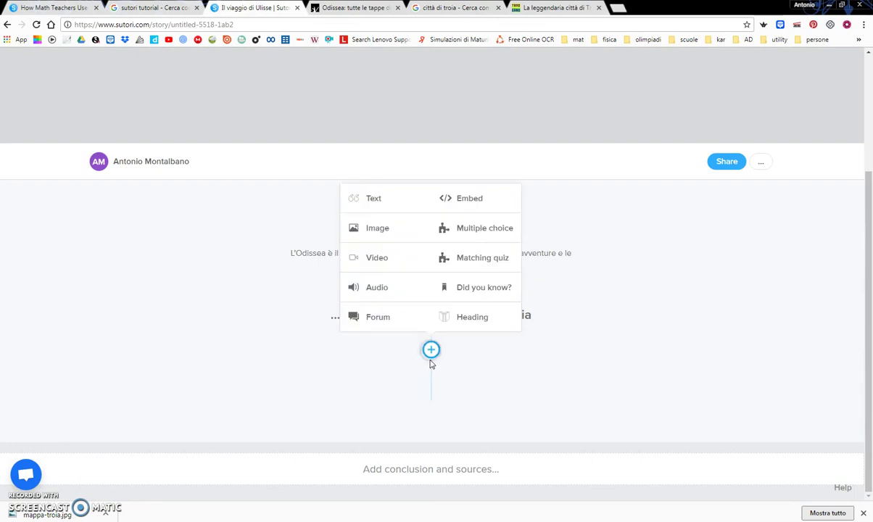
left_click(371, 227)
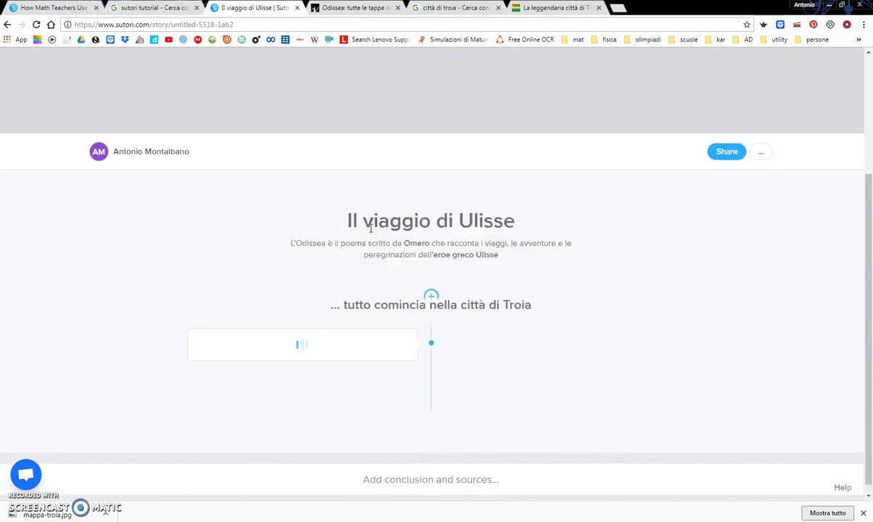
Upload the "troia cartina" JPEG from the Desktop into the new image block
left_click(301, 381)
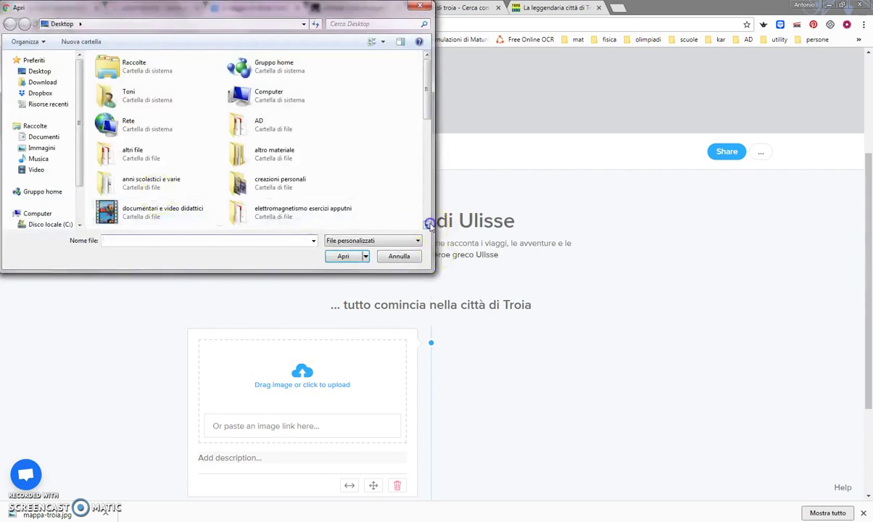
left_click(428, 225)
left_click(428, 225)
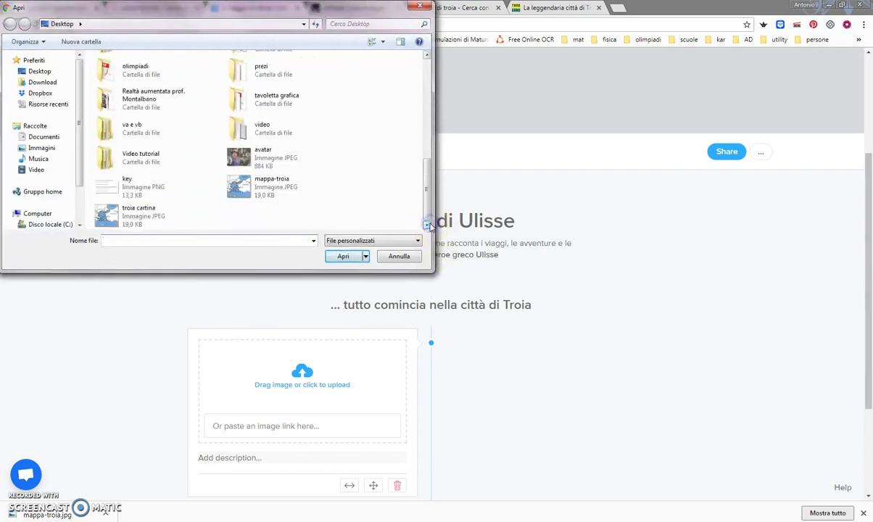
left_click(280, 194)
left_click(154, 220)
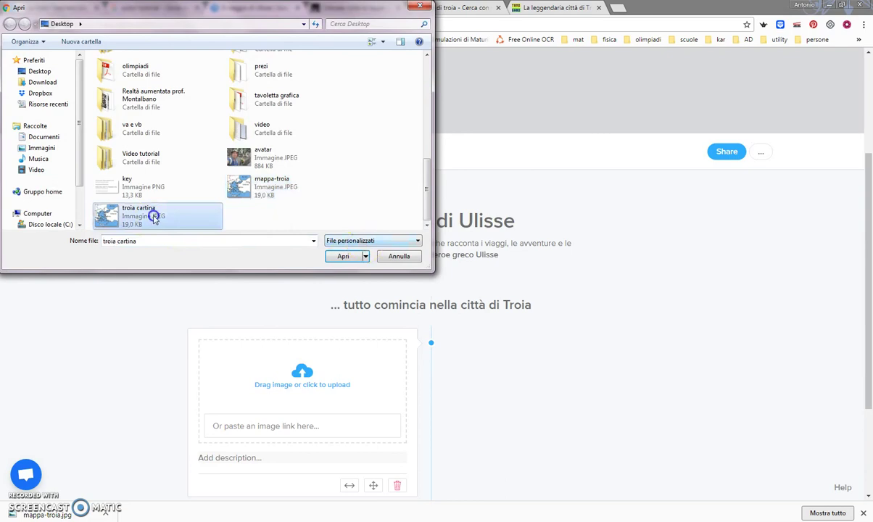
left_click(347, 261)
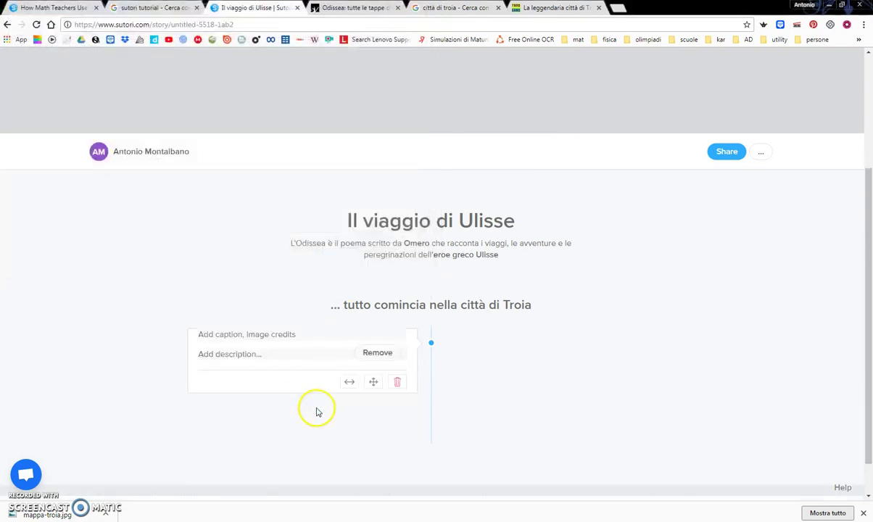
scroll(328, 413, "down", 1)
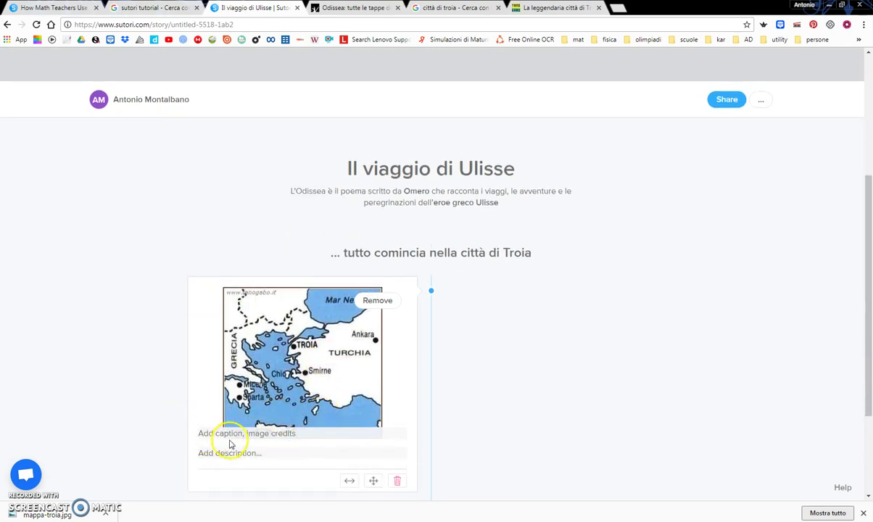
left_click(439, 453)
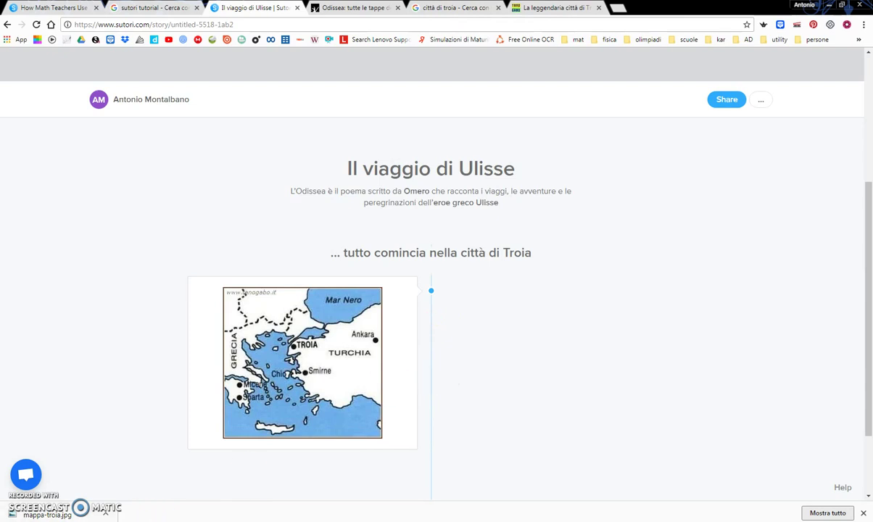
Insert a text block before the map, from "Il viaggio ha inizio in questa città" to "Ulisse parte con 12 navi e 500 uomini", with "nell' attuale" spaced
mouse_move(122, 520)
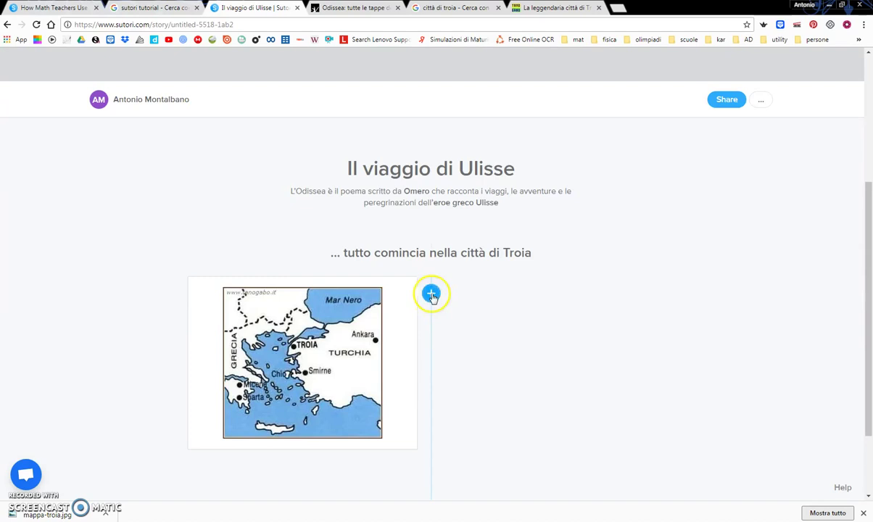
left_click(432, 282)
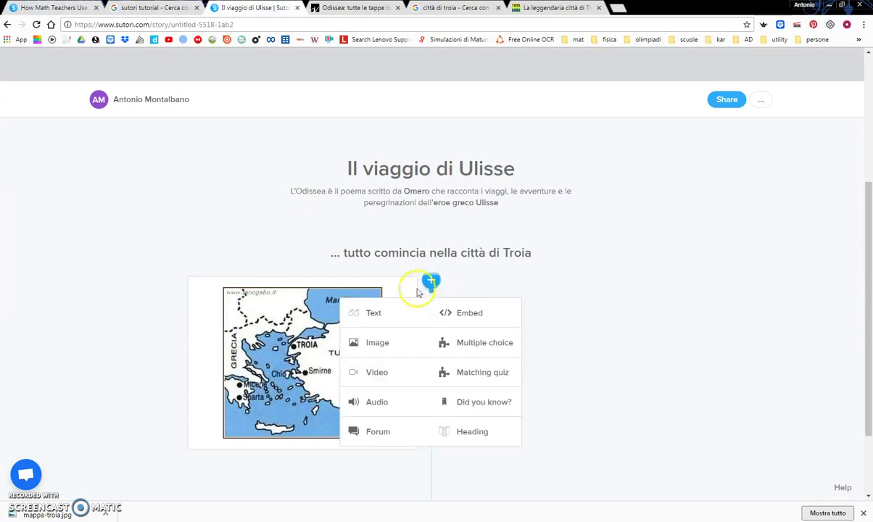
left_click(374, 313)
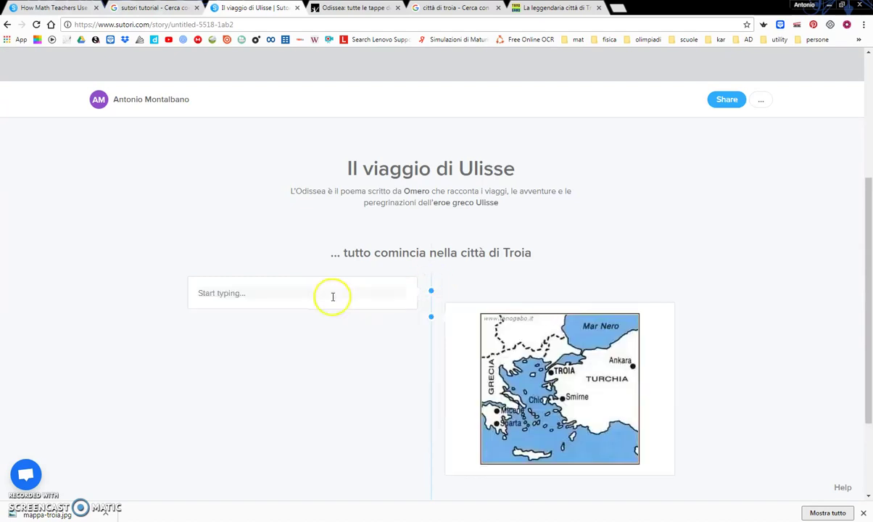
left_click(306, 296)
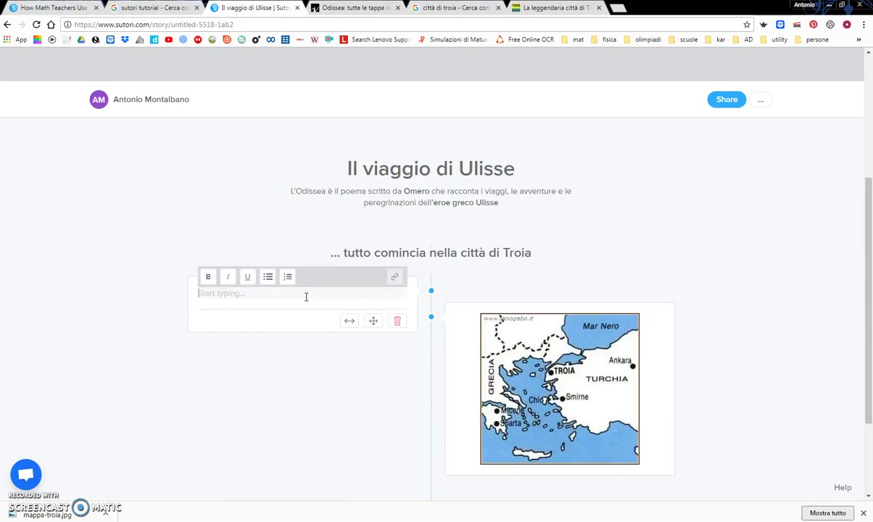
type("Il viaggio ha inizio in questa città, la quale si trova nell'attuale Anatolia, Turchia. Dalla città distrutta di Troia Ulisse parte con 12 navi e 500 uomini.")
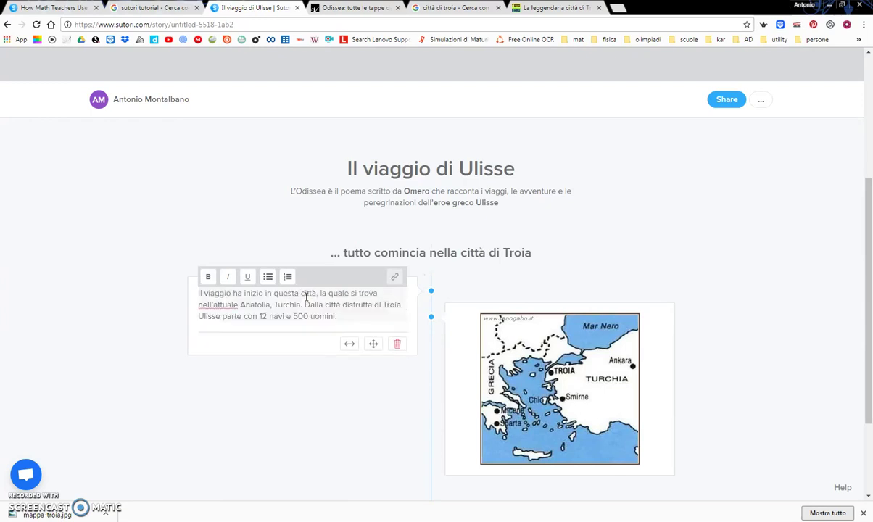
left_click(213, 303)
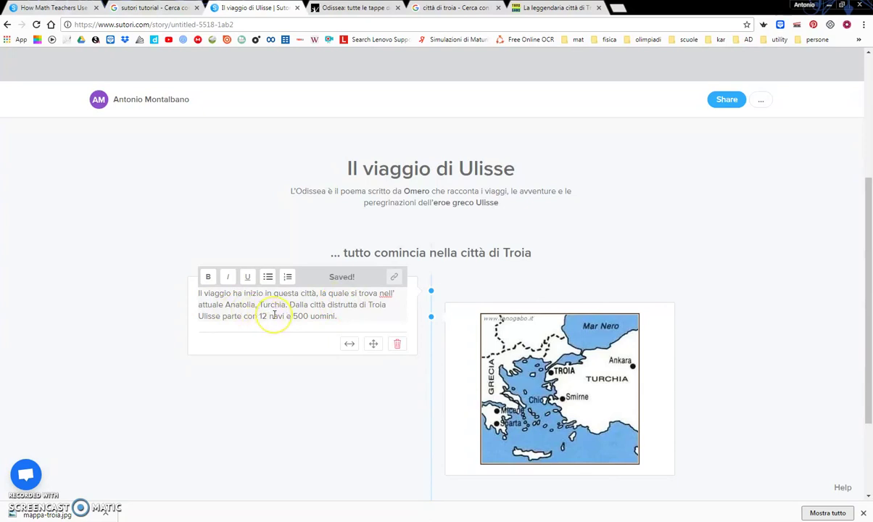
left_click(315, 403)
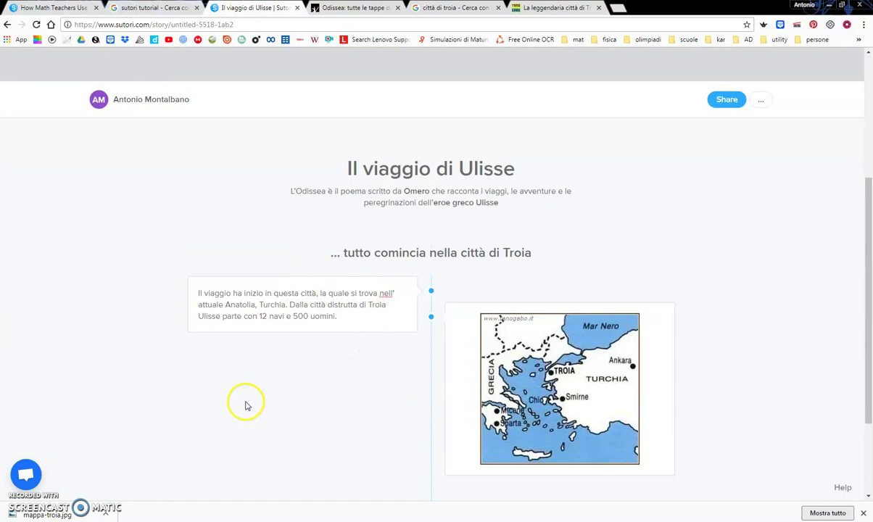
Copy the web address of the Tanogabo article "La leggendaria città di Troia"
mouse_move(602, 406)
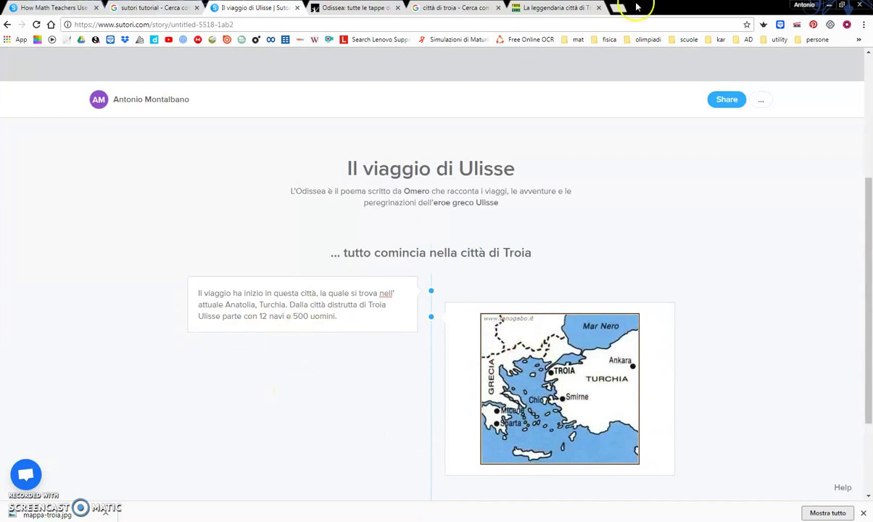
left_click(454, 8)
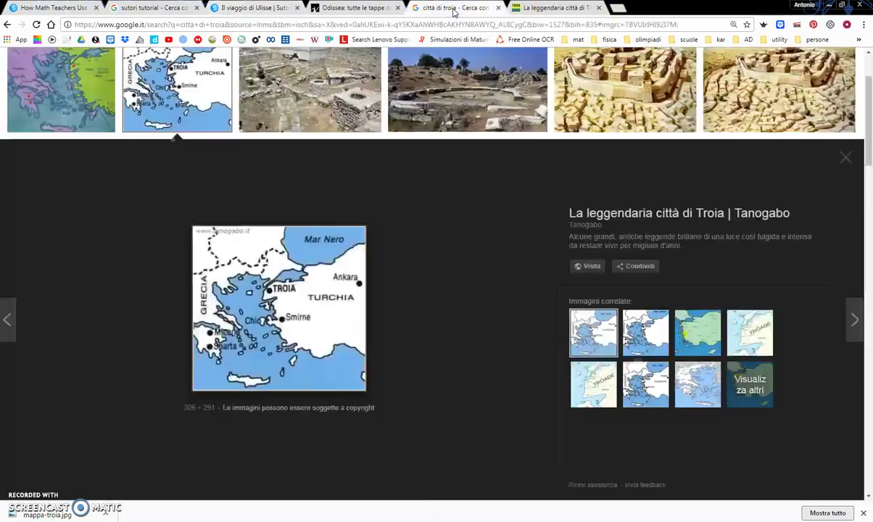
left_click(581, 9)
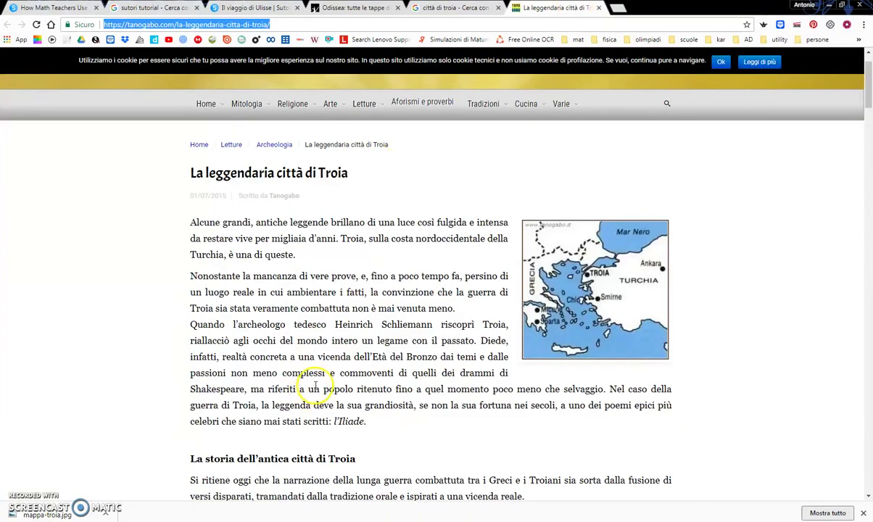
scroll(323, 383, "down", 2)
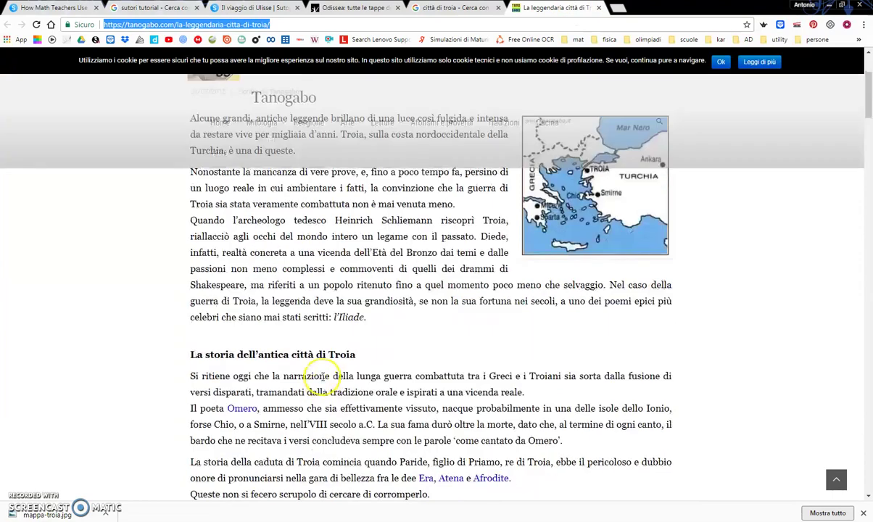
scroll(290, 290, "up", 3)
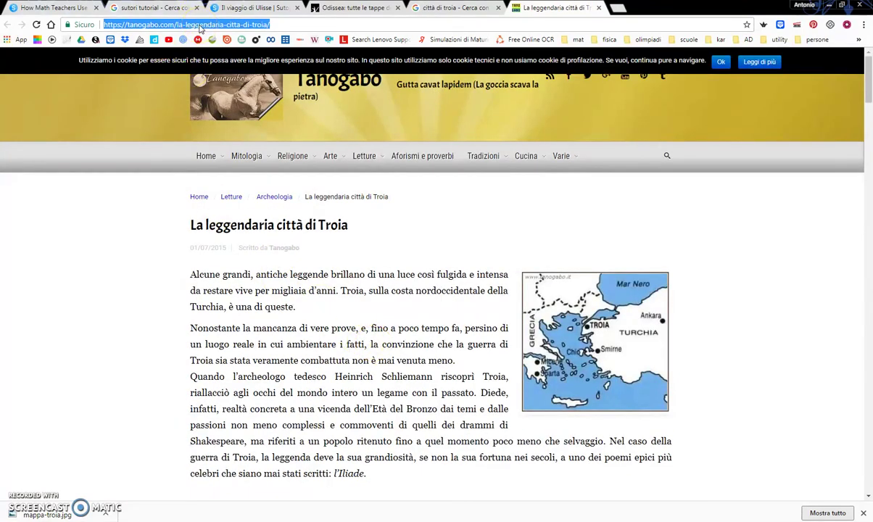
left_click(200, 26)
triple_click(199, 26)
right_click(200, 27)
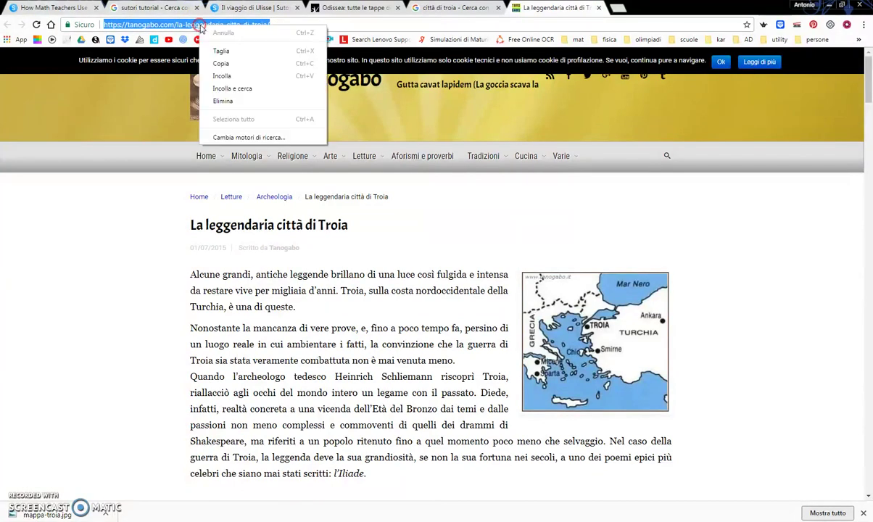
left_click(223, 63)
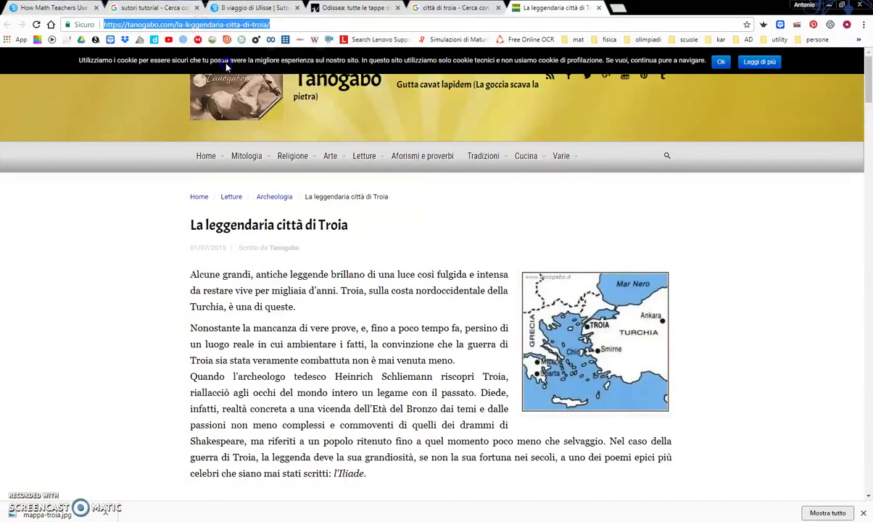
left_click(248, 7)
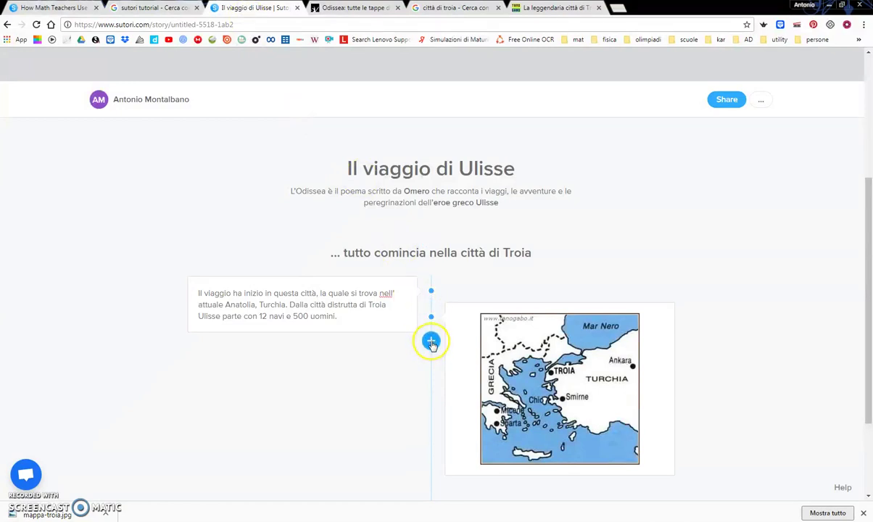
left_click(430, 342)
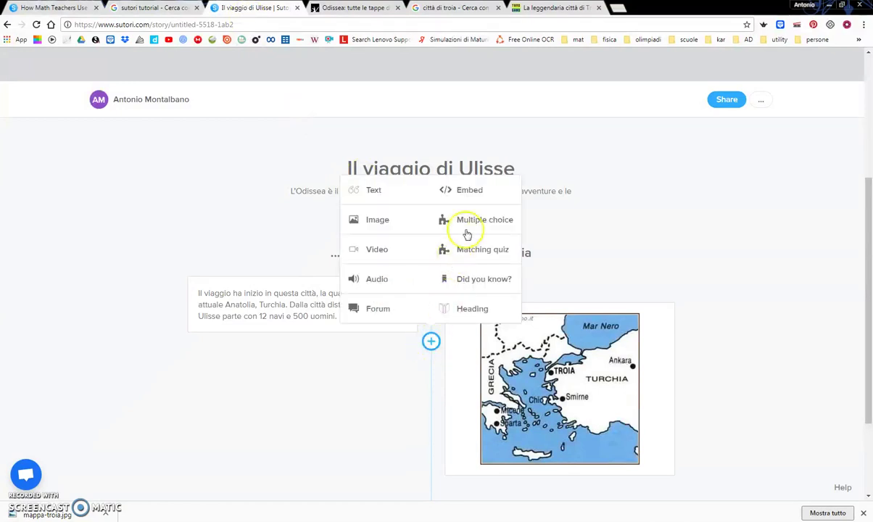
left_click(467, 191)
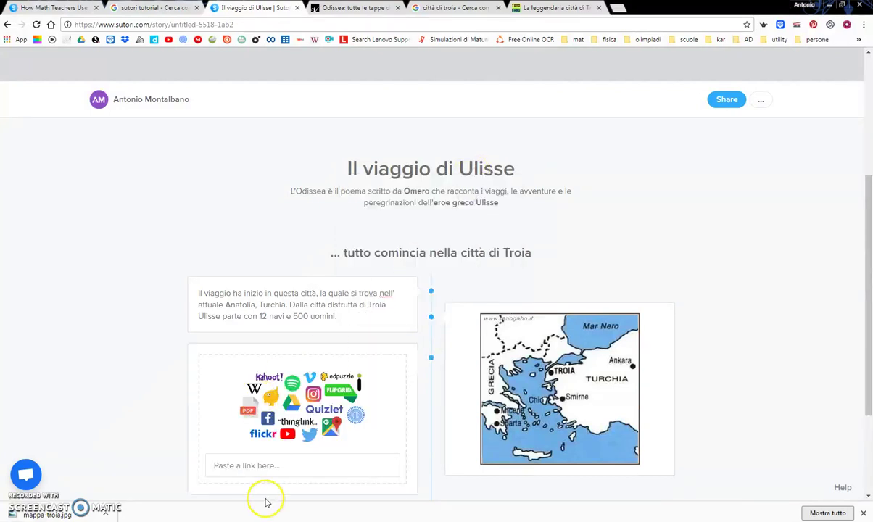
left_click(271, 465)
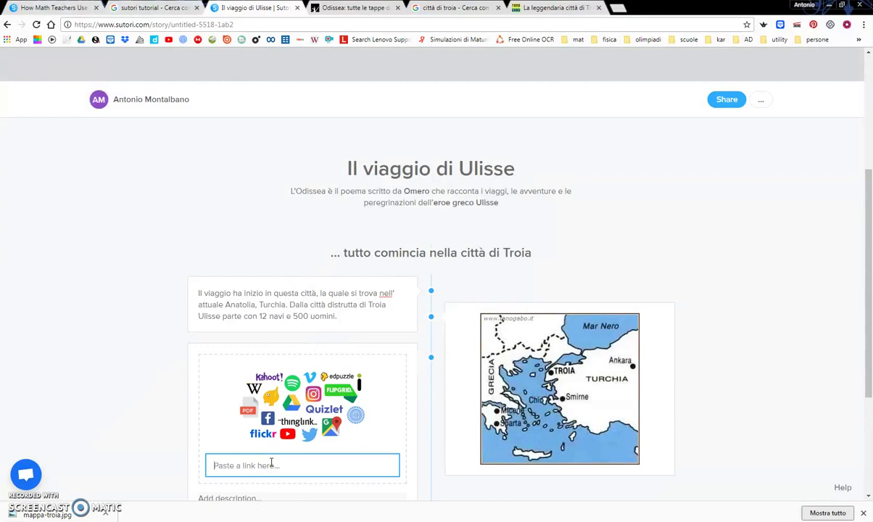
key("ctrl+v")
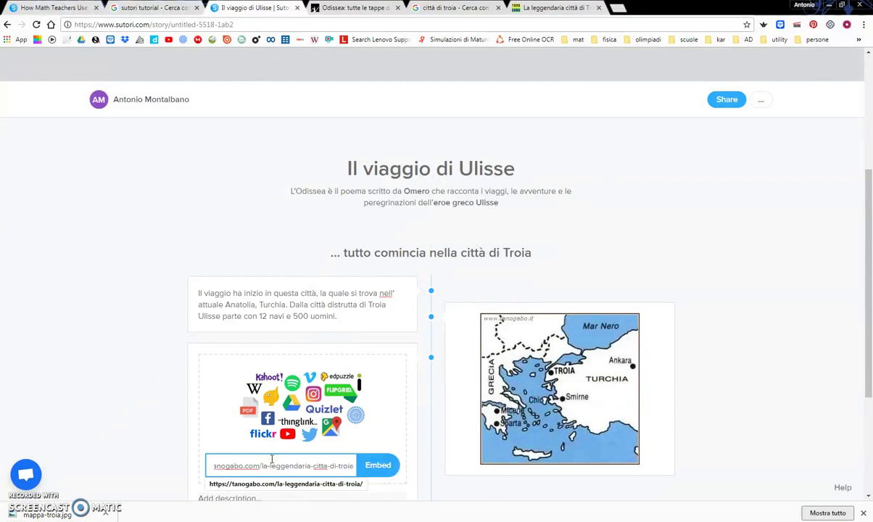
scroll(326, 462, "down", 1)
left_click(376, 377)
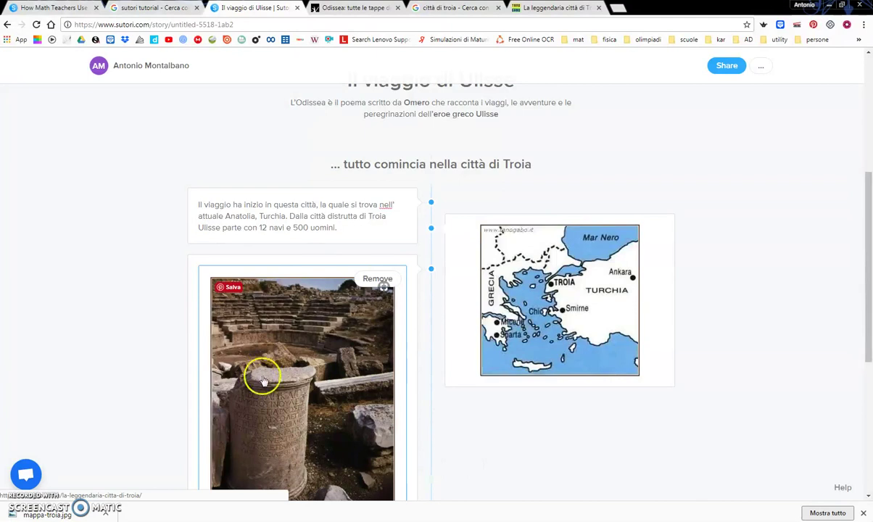
View the map of Troy enlarged, close the preview and return to the story's text block
left_click(589, 298)
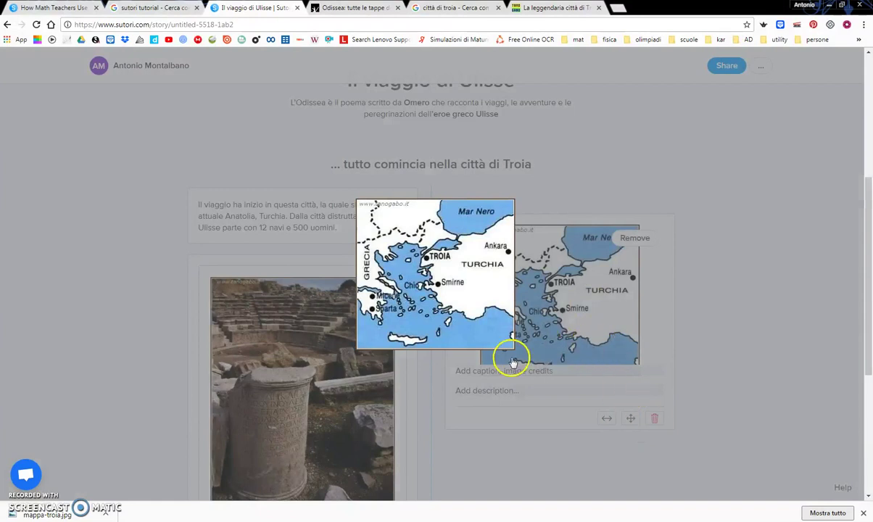
left_click(259, 221)
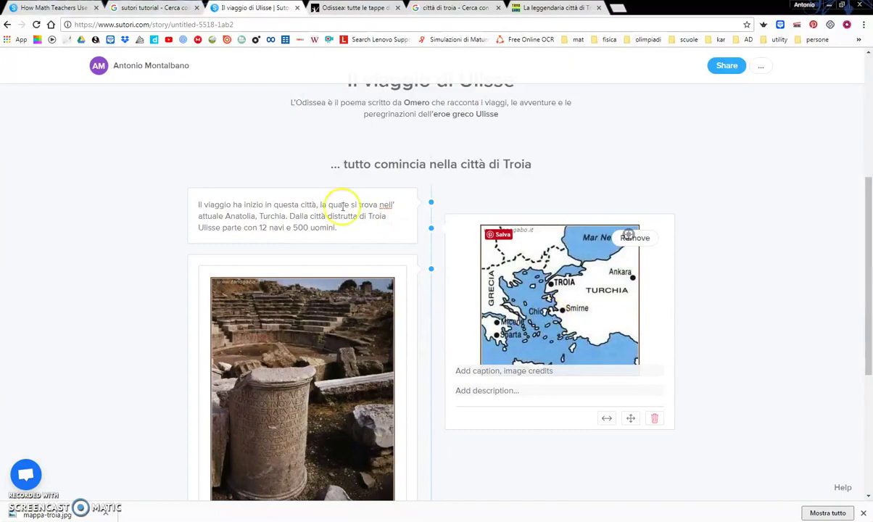
left_click(322, 220)
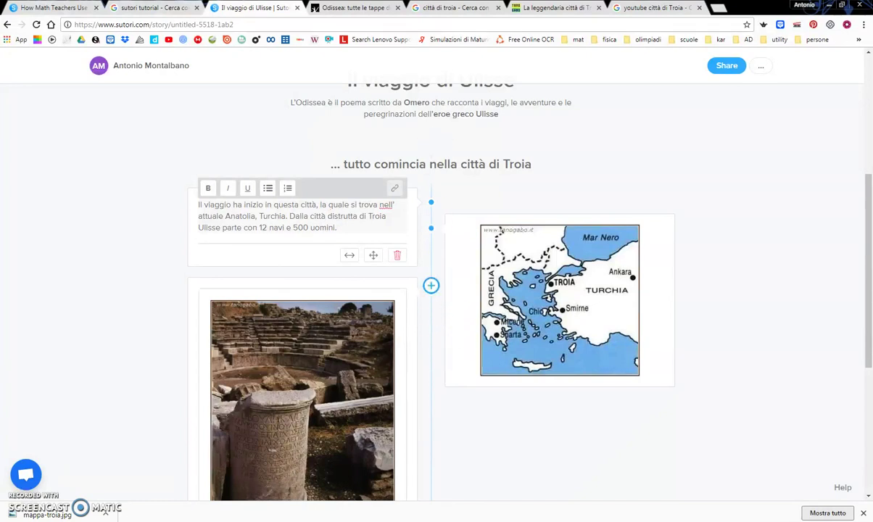
Find the YouTube video "La città di Troia" in the search results, copy its video URL and pause playback
left_click(653, 8)
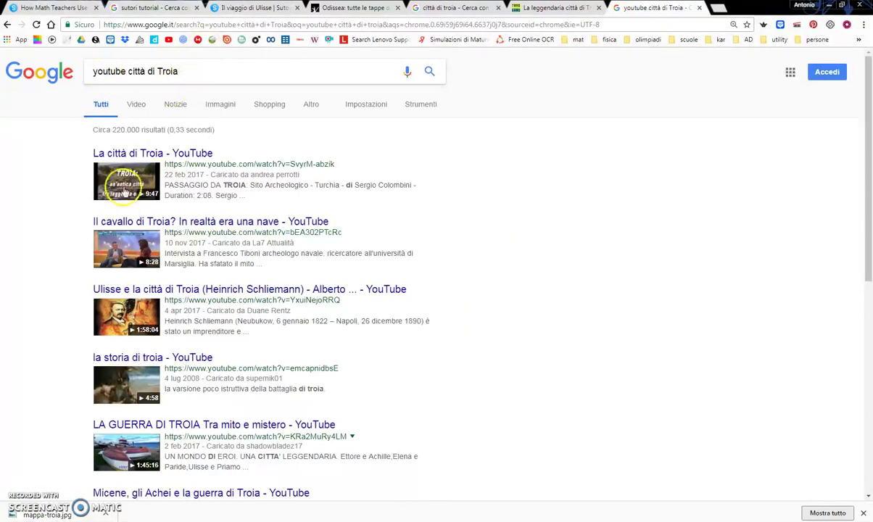
scroll(181, 351, "down", 2)
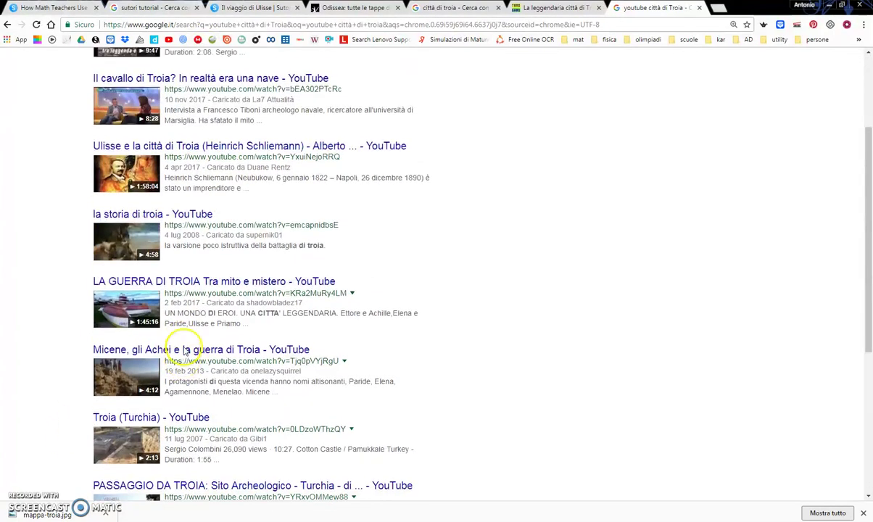
scroll(185, 351, "up", 2)
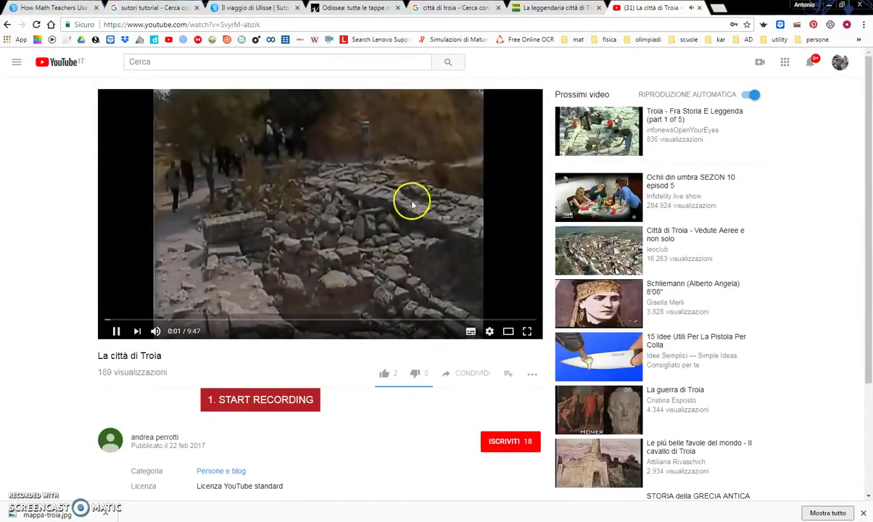
right_click(367, 207)
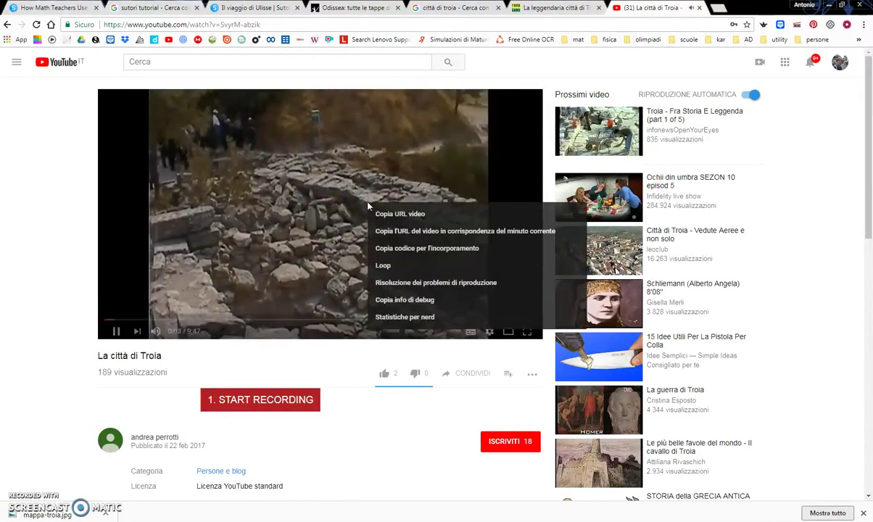
left_click(404, 215)
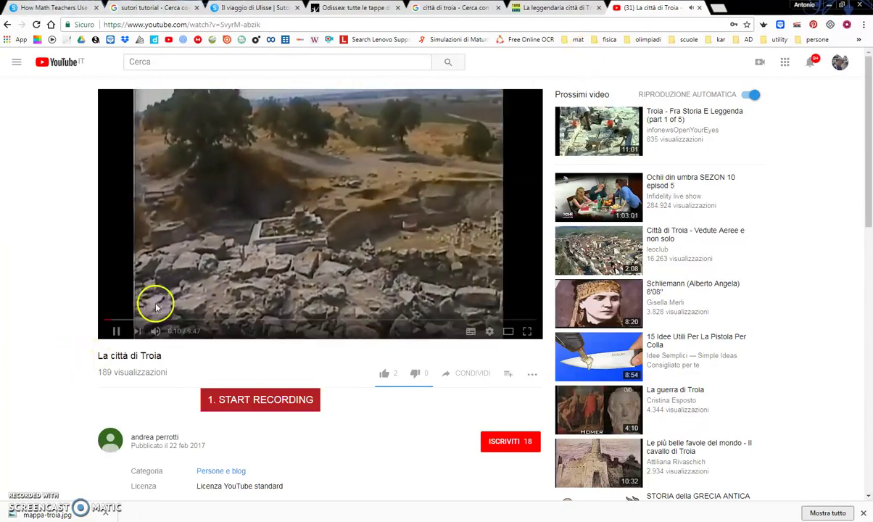
left_click(116, 331)
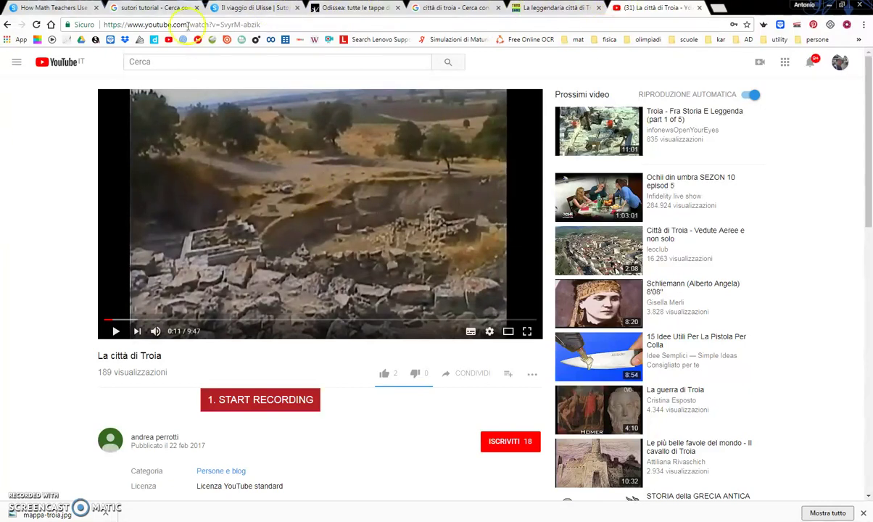
Add a video block below the introductory text about Troy in the Sutori story, using the copied YouTube link
left_click(235, 10)
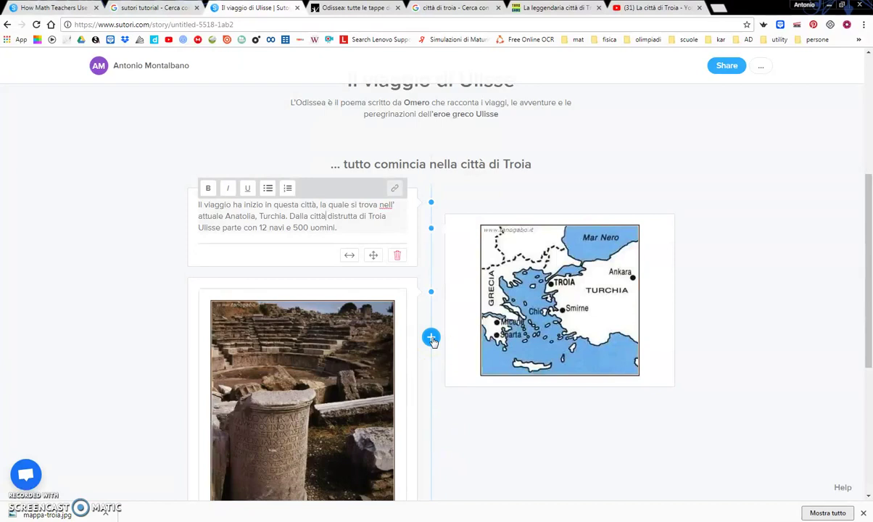
left_click(432, 339)
left_click(430, 238)
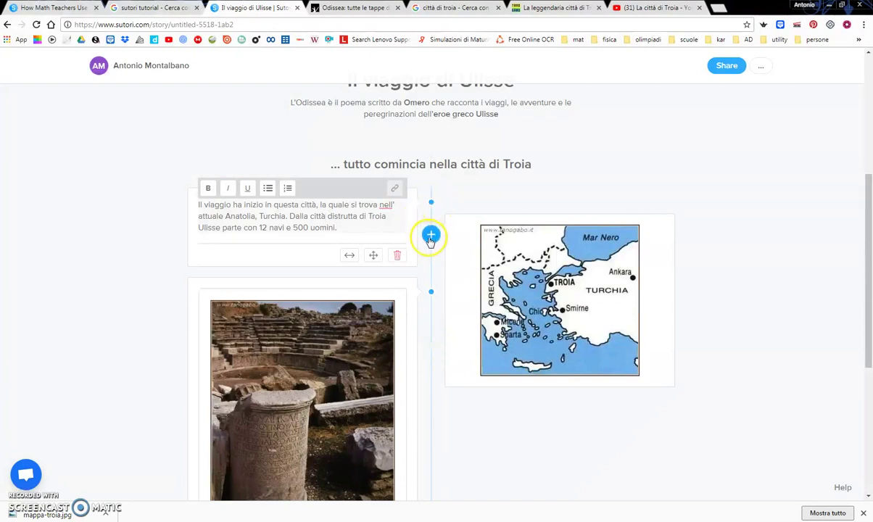
left_click(430, 251)
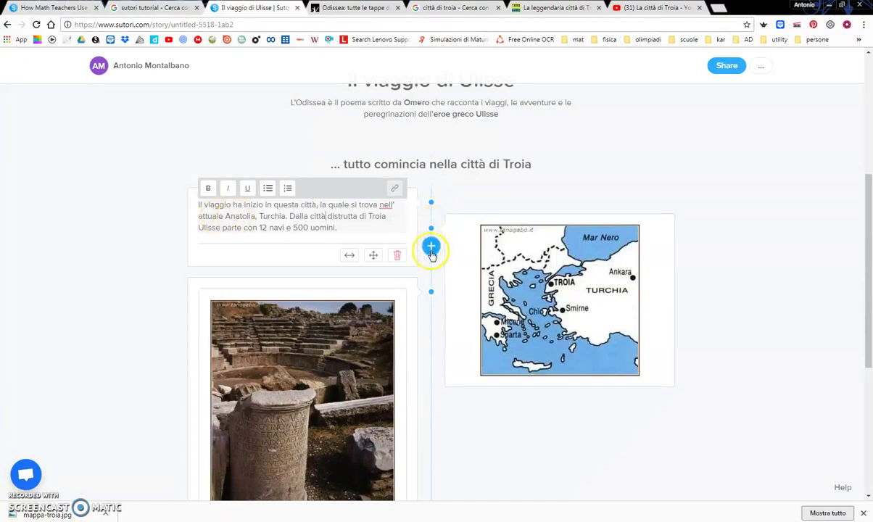
left_click(431, 255)
left_click(431, 255)
left_click(428, 261)
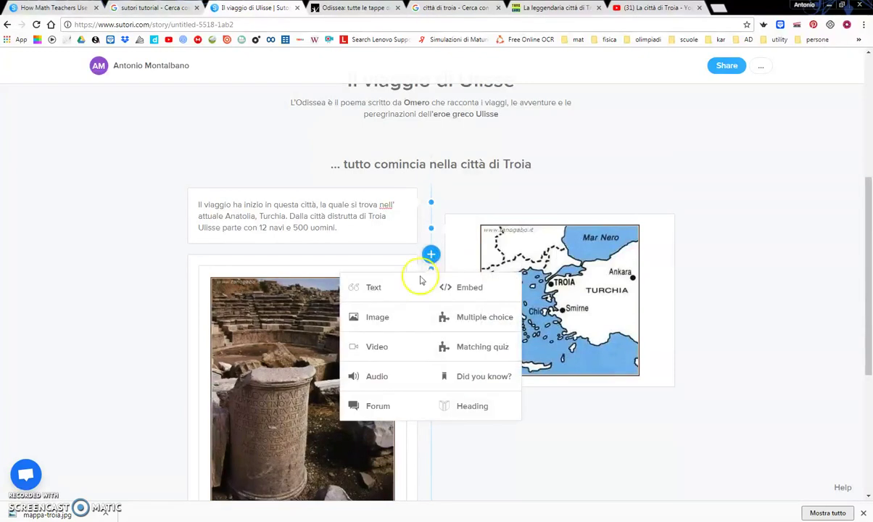
left_click(361, 346)
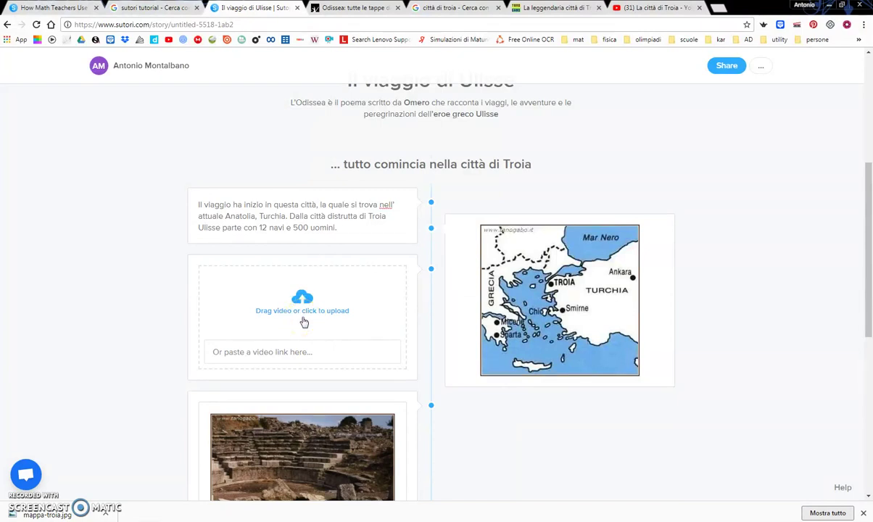
left_click(281, 357)
left_click(282, 354)
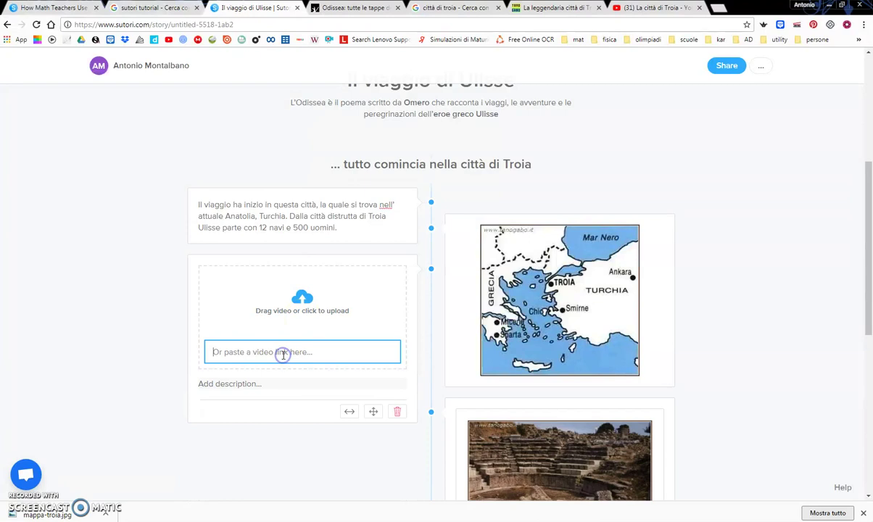
key("ctrl+v")
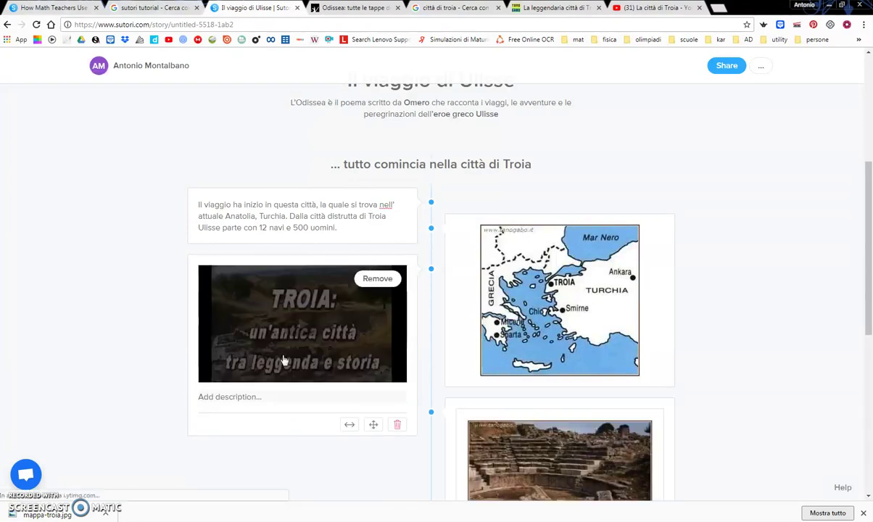
left_click(306, 335)
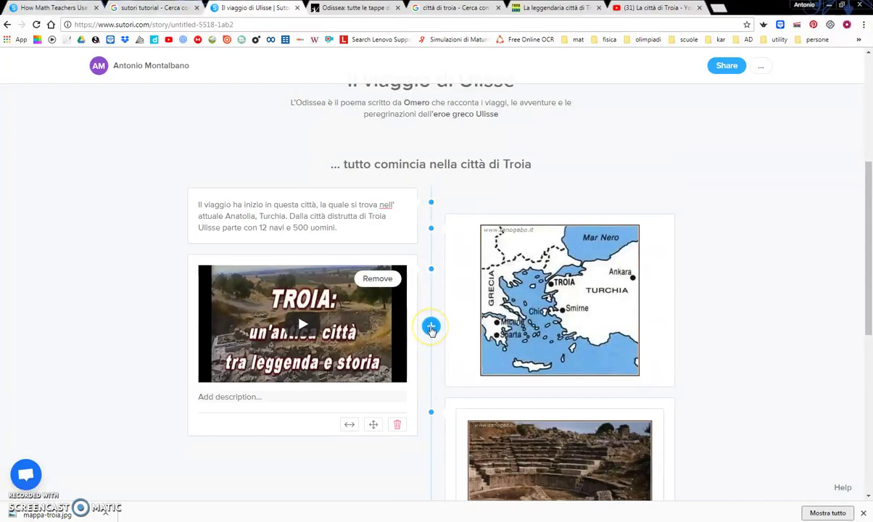
Add a text block below the Troy video reading "Arrivo nella Terra dei Ciconi"
scroll(428, 323, "down", 3)
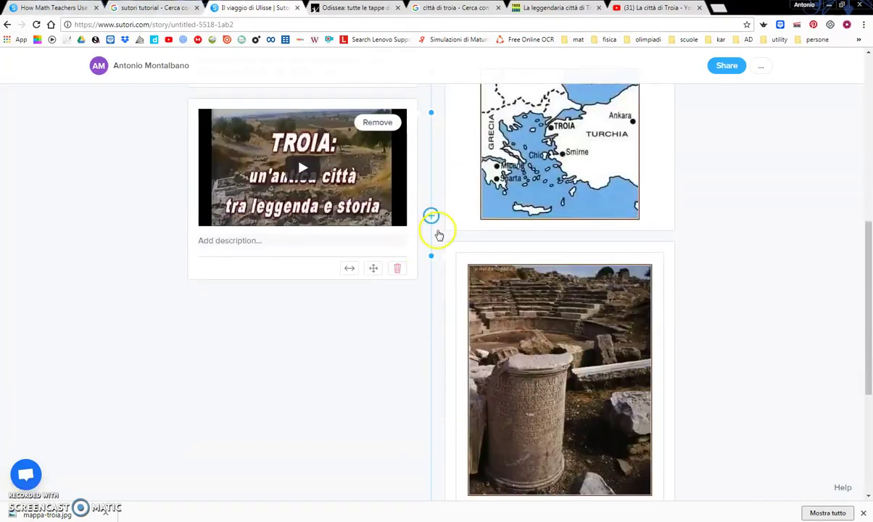
scroll(491, 176, "up", 5)
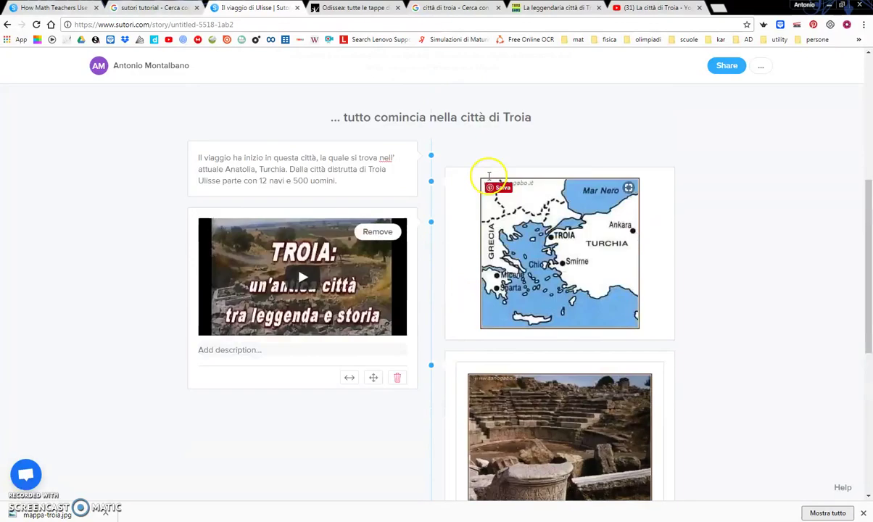
scroll(448, 287, "down", 4)
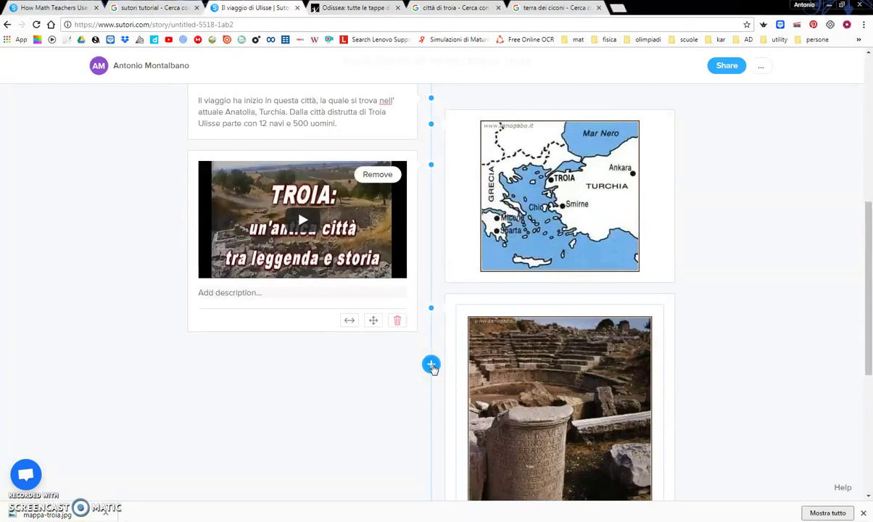
left_click(431, 366)
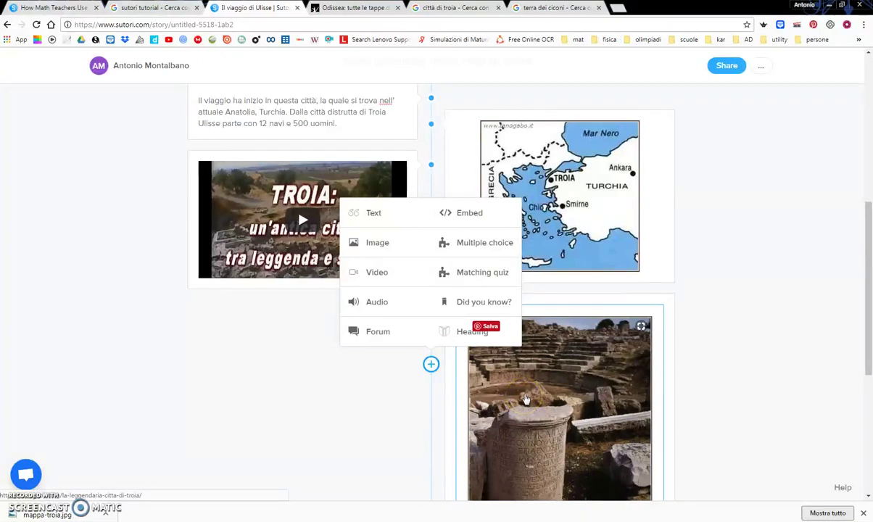
left_click(357, 211)
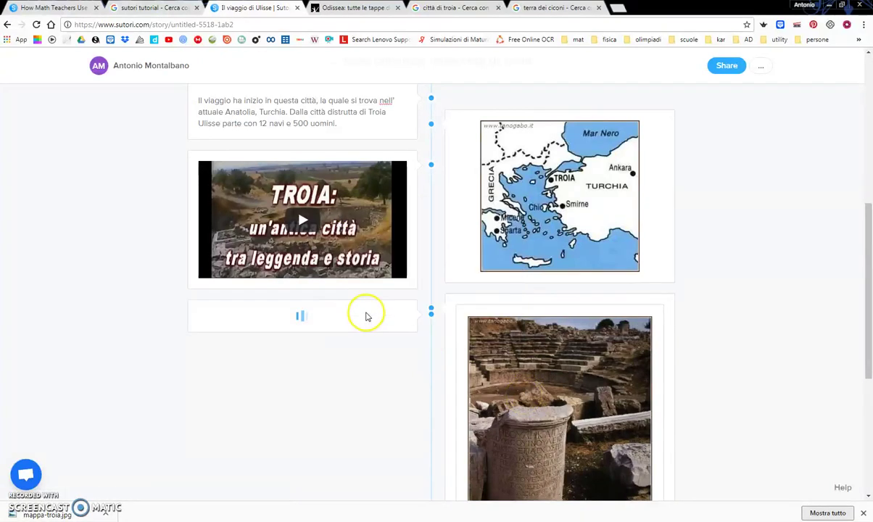
left_click(320, 320)
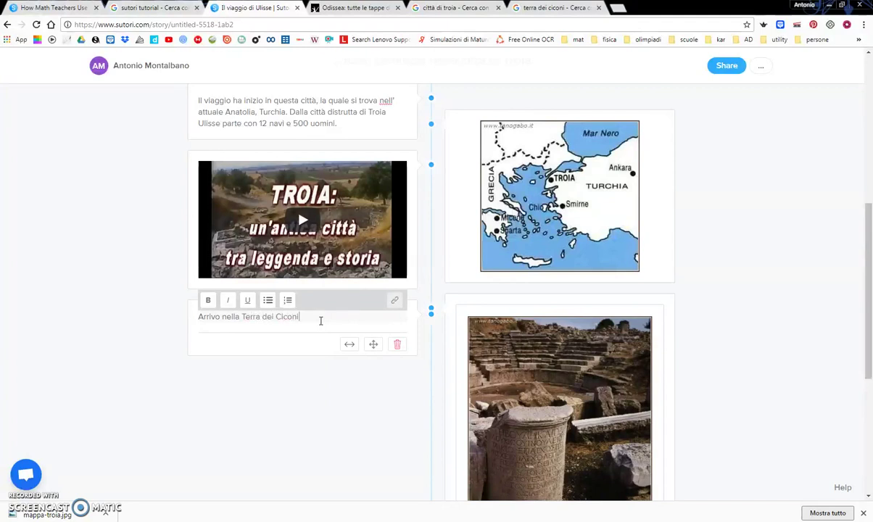
Make the whole line "Arrivo nella Terra dei Ciconi" bold
left_click_drag(315, 320, 181, 308)
left_click(210, 301)
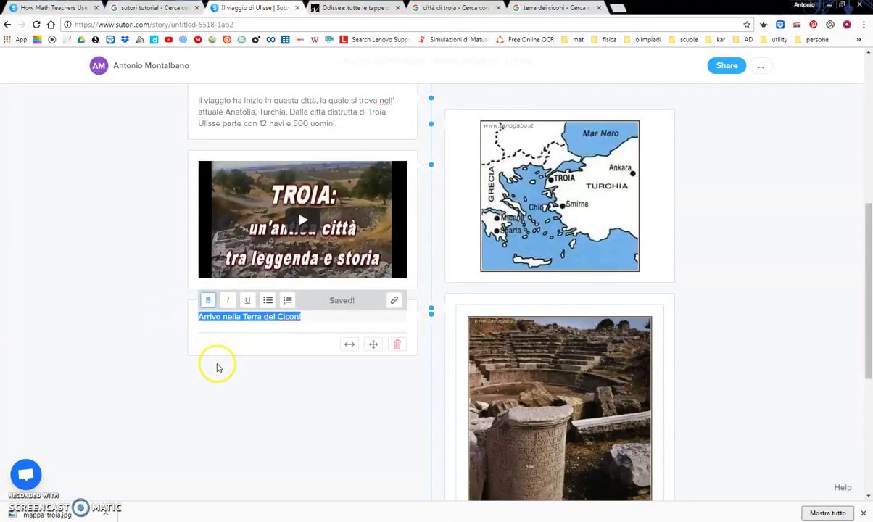
left_click(280, 383)
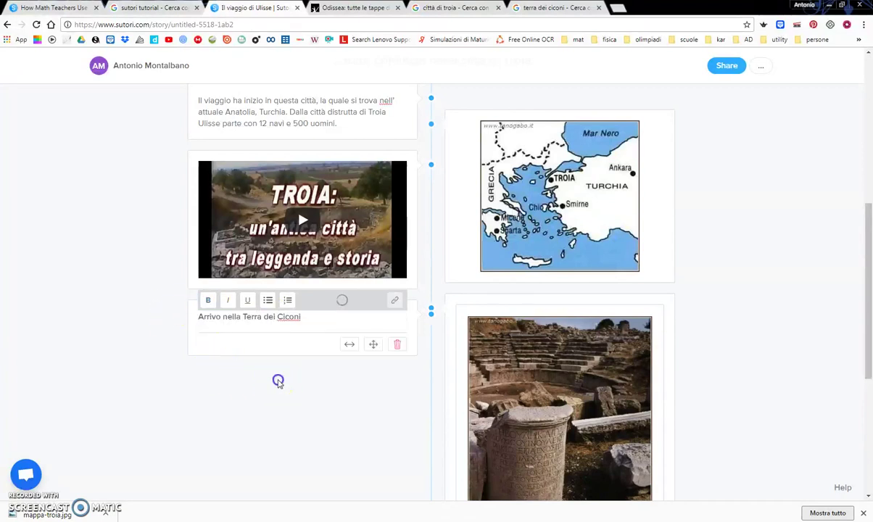
left_click_drag(307, 317, 181, 314)
left_click(209, 303)
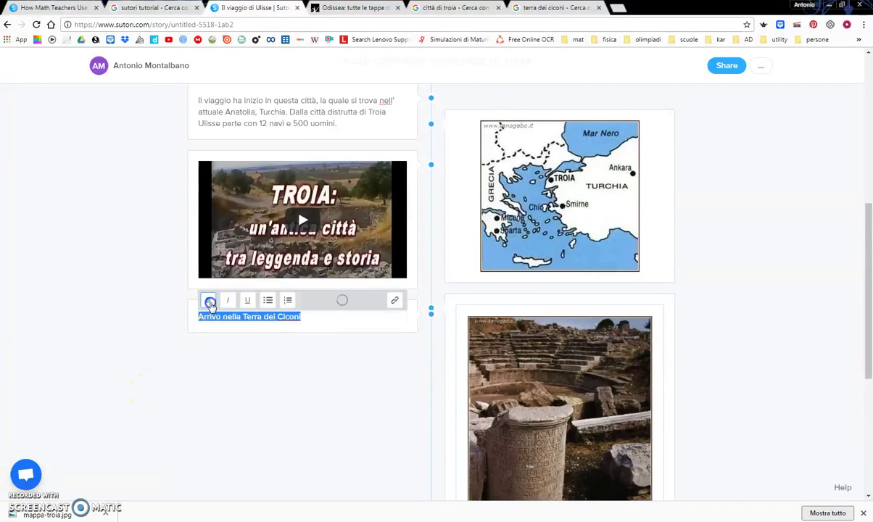
left_click(210, 304)
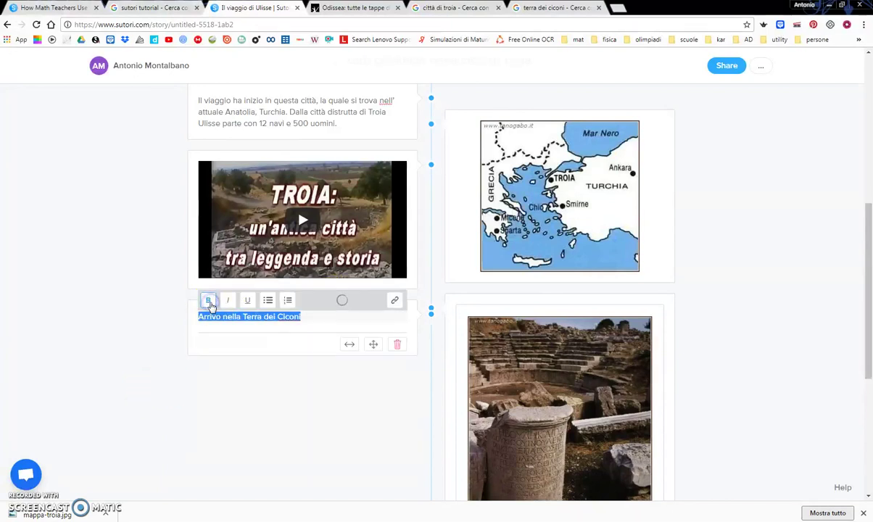
left_click(291, 366)
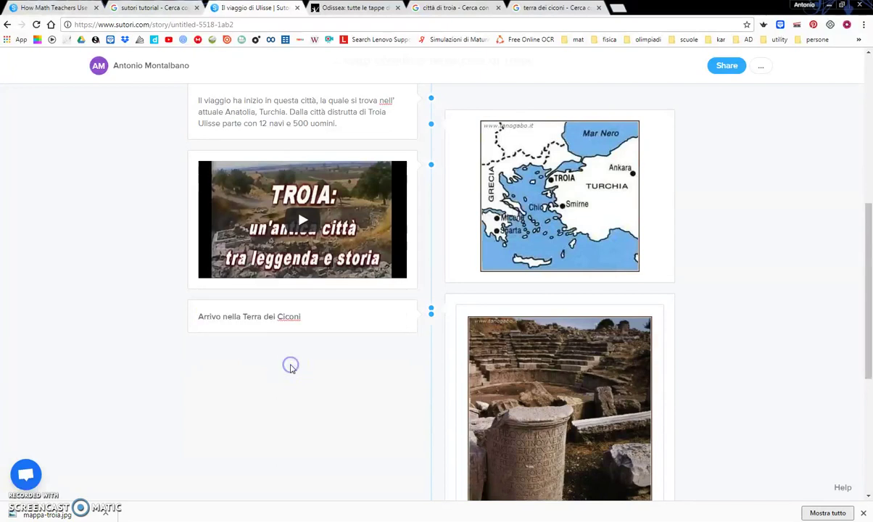
scroll(292, 368, "up", 2)
left_click_drag(210, 423, 283, 426)
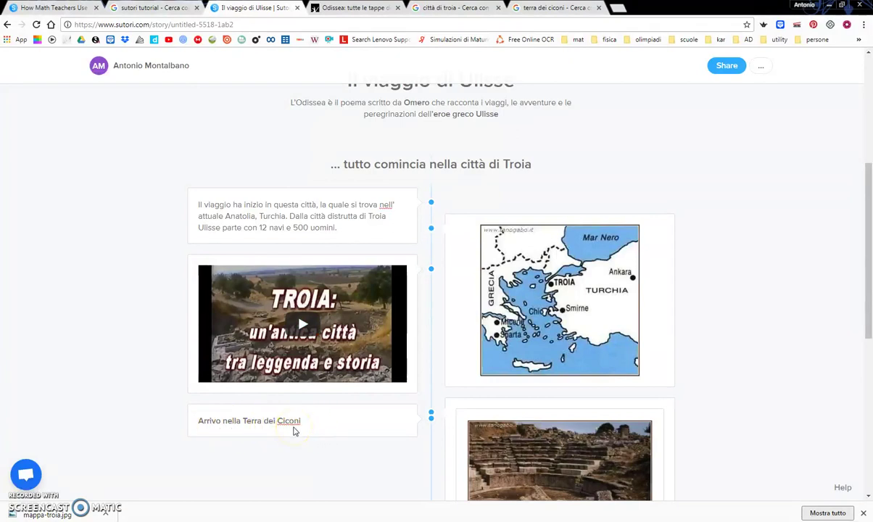
left_click(303, 422)
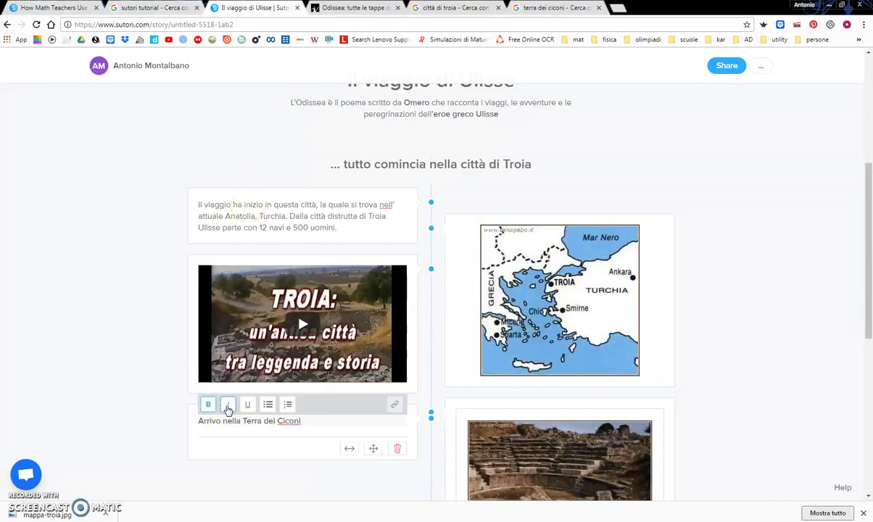
left_click(324, 462)
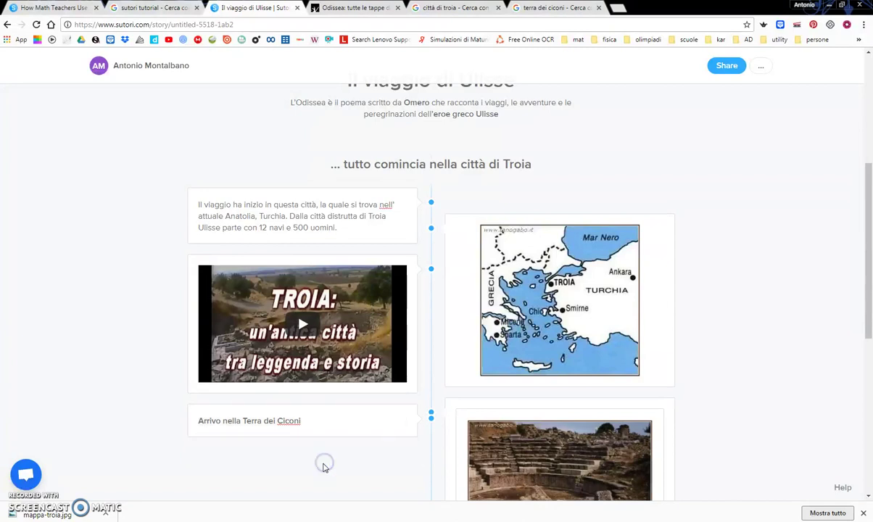
left_click(305, 424)
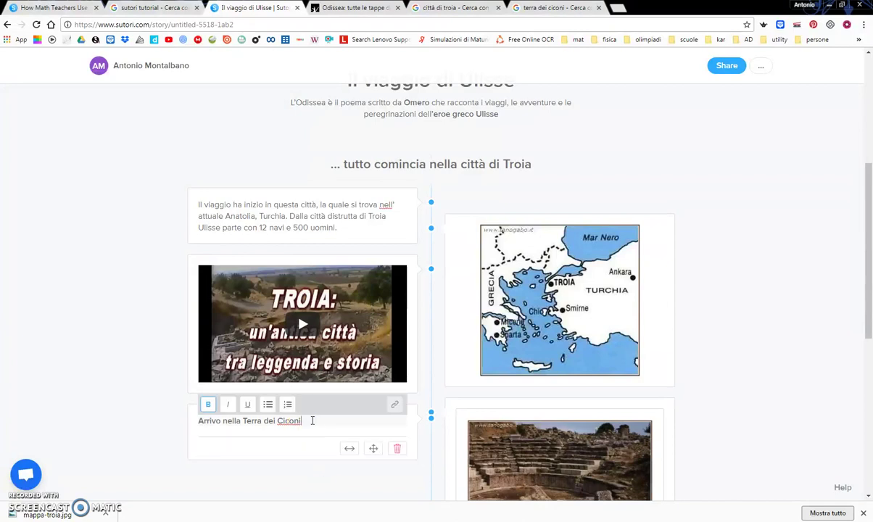
left_click(279, 484)
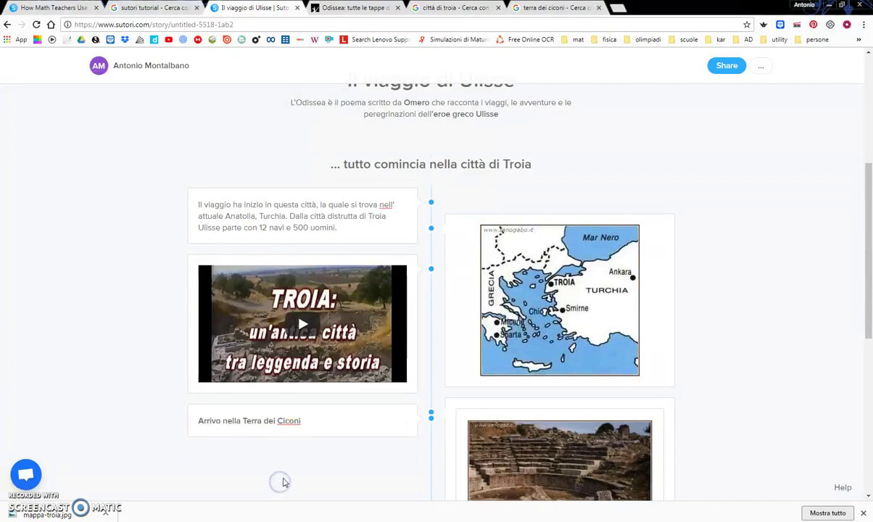
scroll(294, 471, "down", 2)
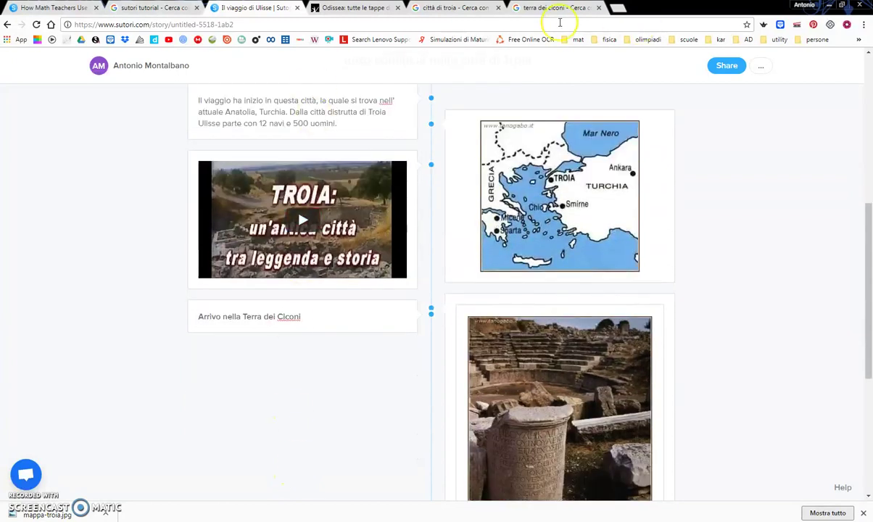
Browse the image results for "terra dei ciconi" and open the preview of the "I CICONI" map with Tracia in green
left_click(553, 9)
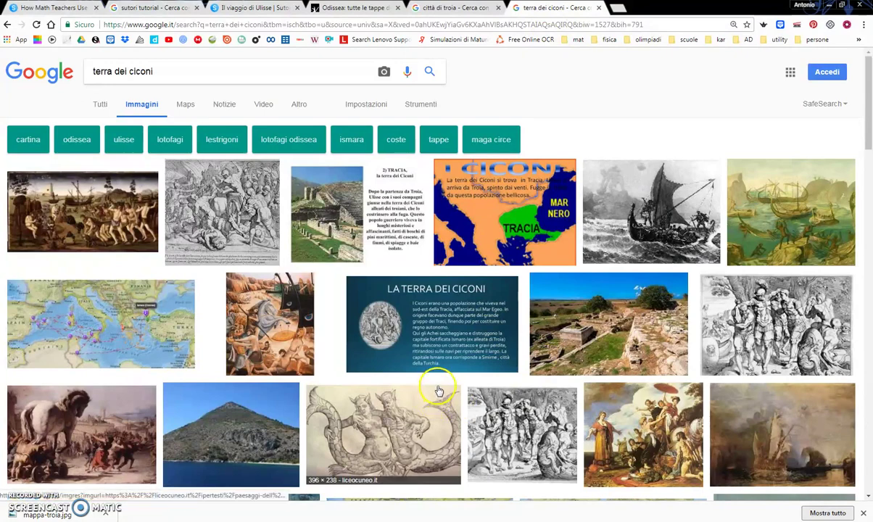
scroll(472, 378, "down", 1)
scroll(471, 379, "down", 2)
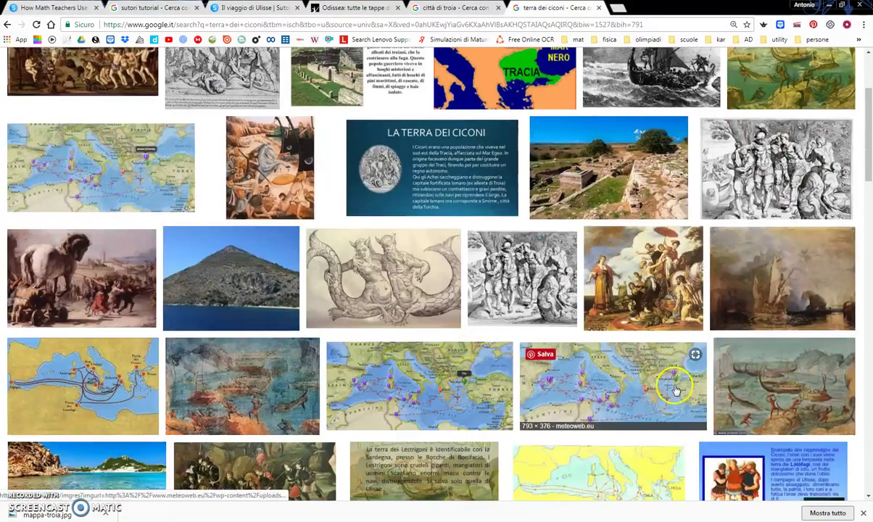
scroll(671, 389, "down", 1)
scroll(671, 389, "down", 2)
scroll(670, 385, "up", 5)
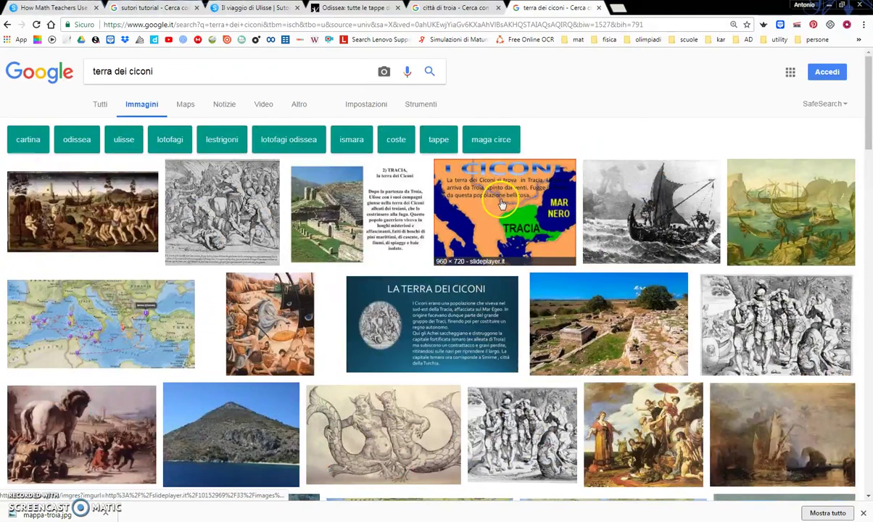
left_click(500, 203)
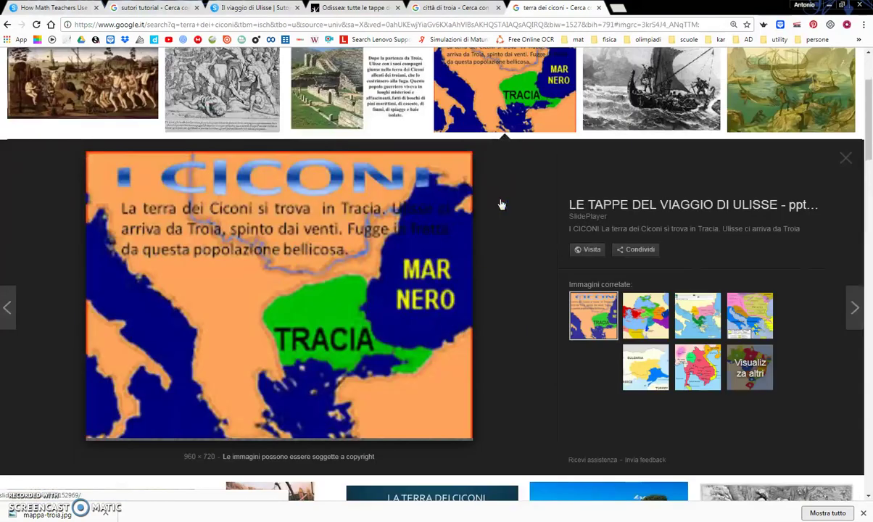
Save the previewed "I CICONI" map image to the Desktop under its suggested file name
right_click(250, 278)
left_click(294, 366)
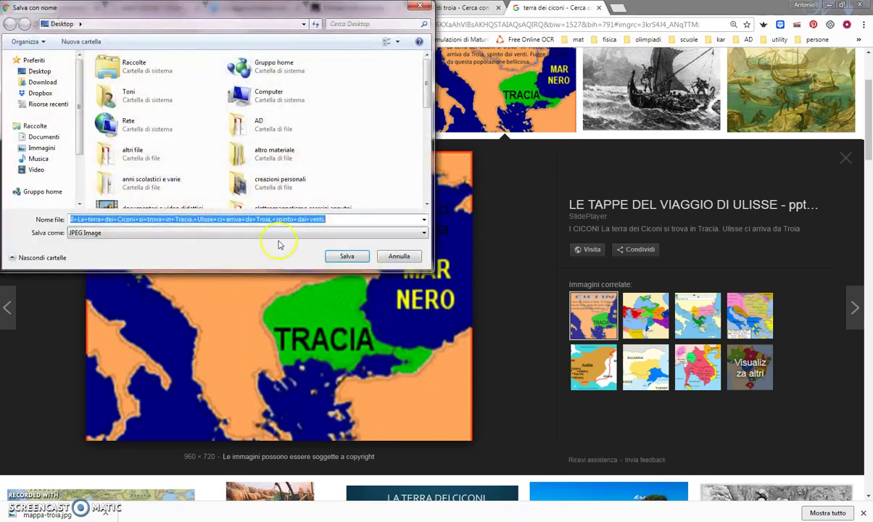
left_click(38, 71)
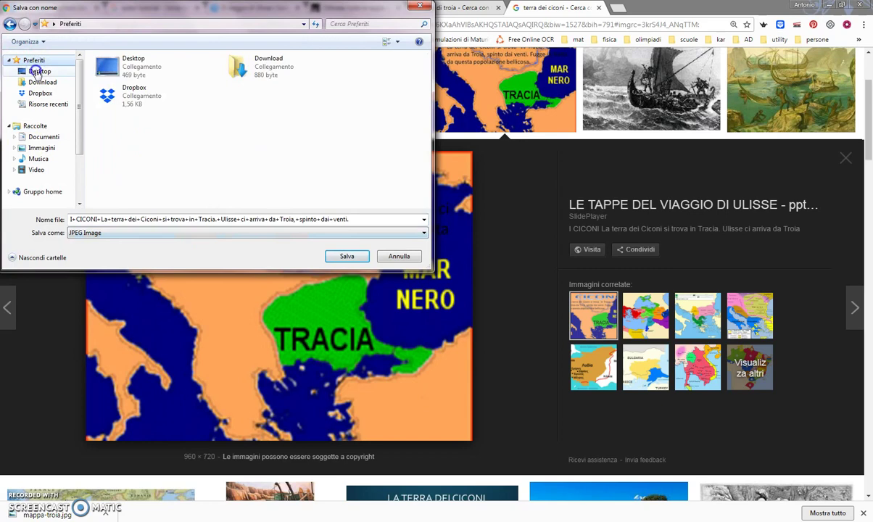
left_click(352, 256)
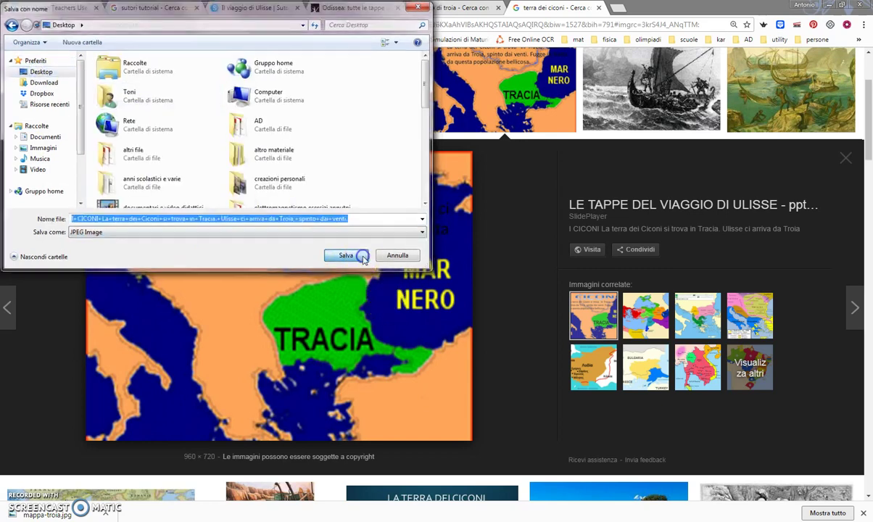
Add an image block below the "Arrivo nella Terra dei Ciconi" text in the Sutori story and upload the saved "I CICONI" map from the Desktop
left_click(265, 10)
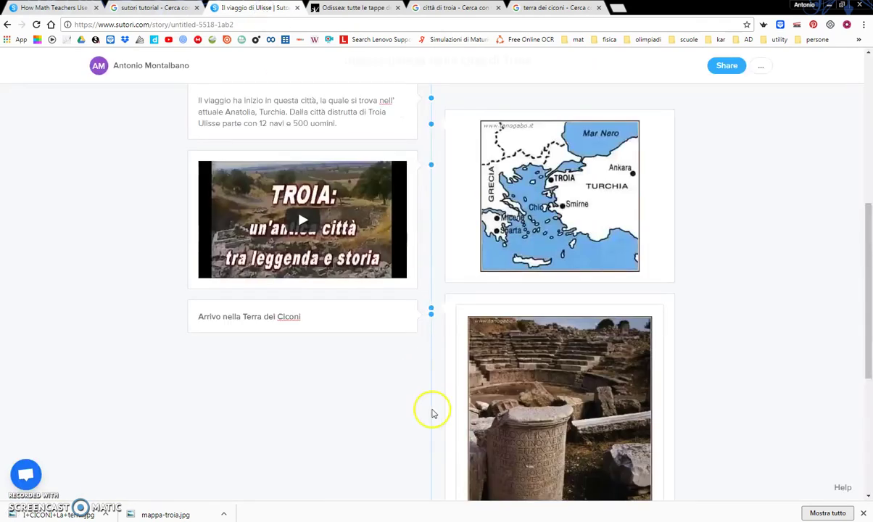
left_click(431, 365)
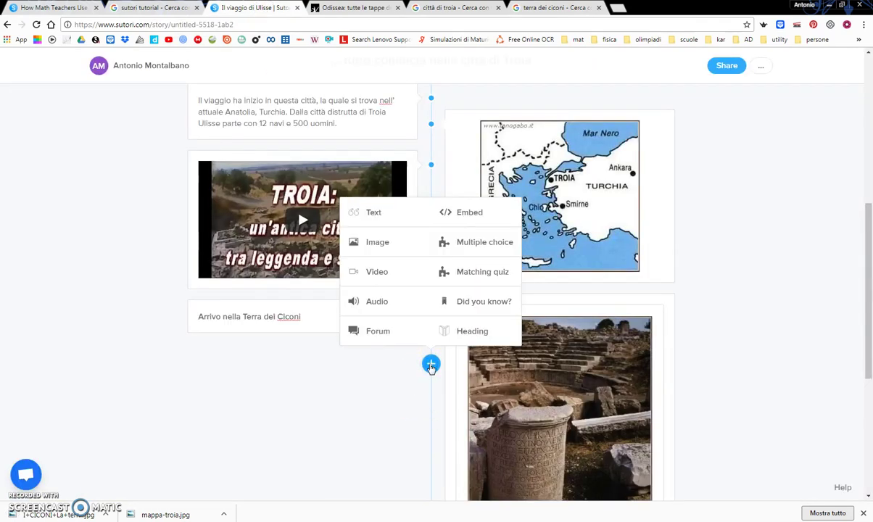
left_click(394, 244)
left_click(334, 389)
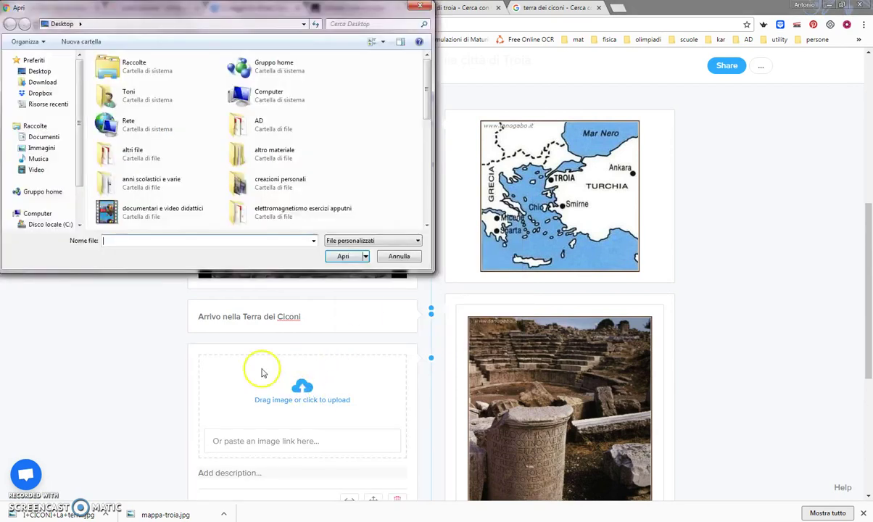
left_click_drag(430, 226, 430, 226)
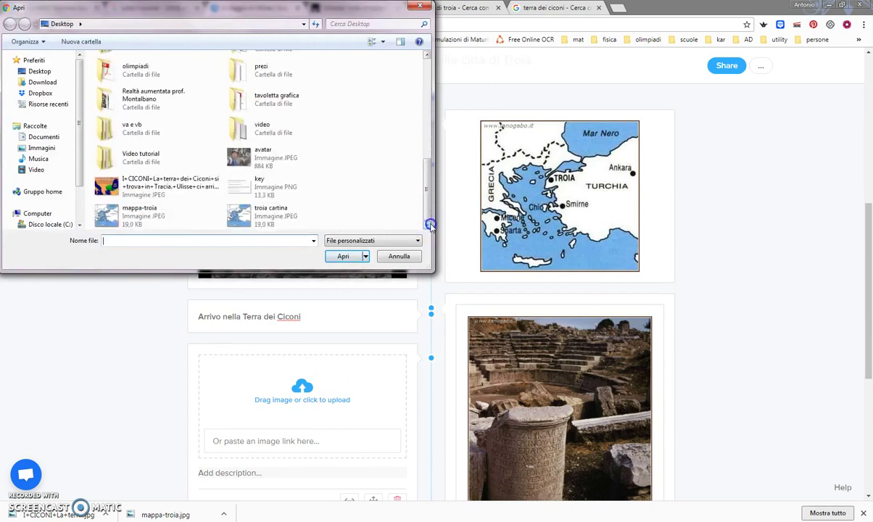
left_click(174, 188)
left_click(343, 258)
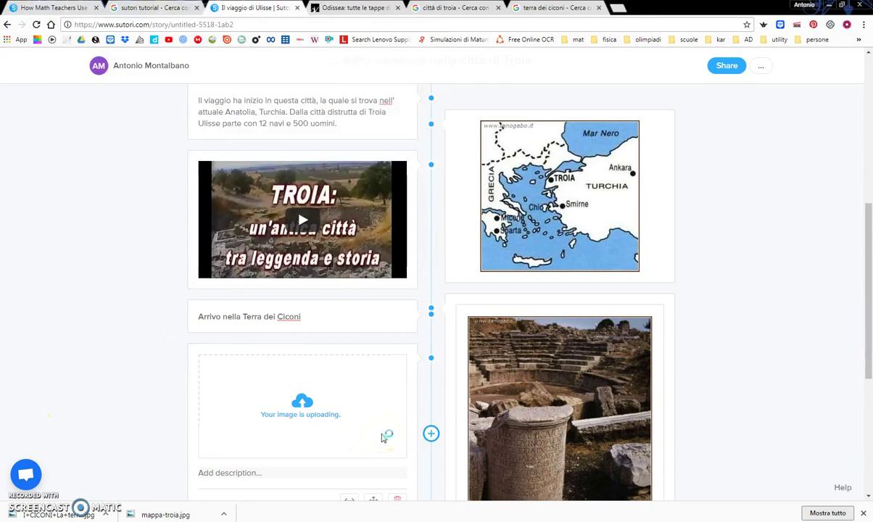
left_click(385, 433)
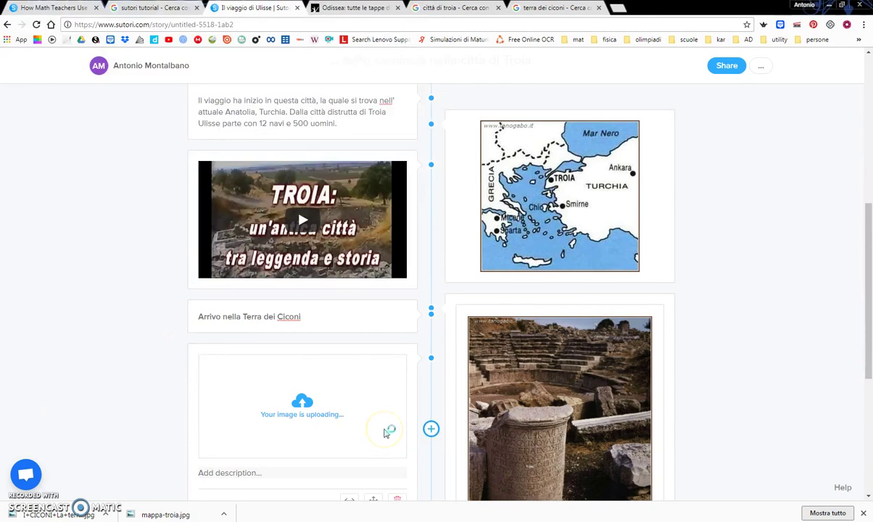
scroll(391, 429, "down", 3)
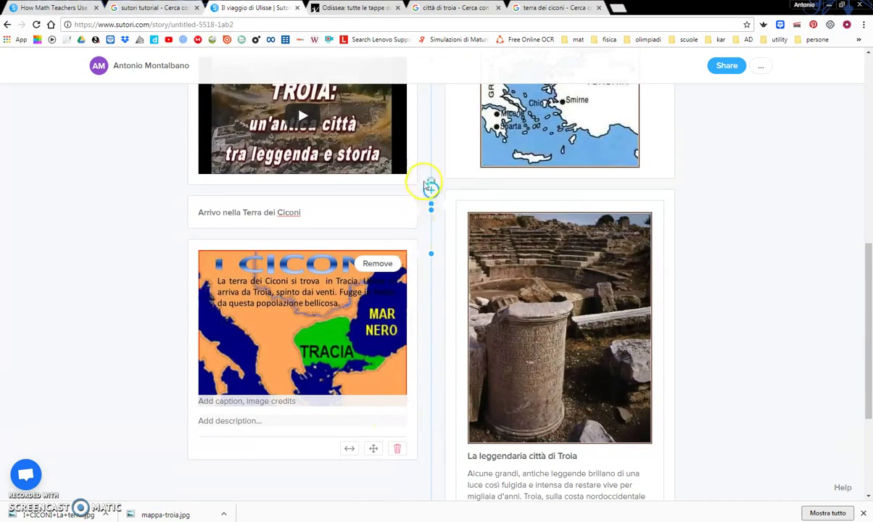
Insert a multiple choice quiz block between the Troy content and the "Arrivo nella Terra dei Ciconi" text, and open it for editing
left_click(431, 237)
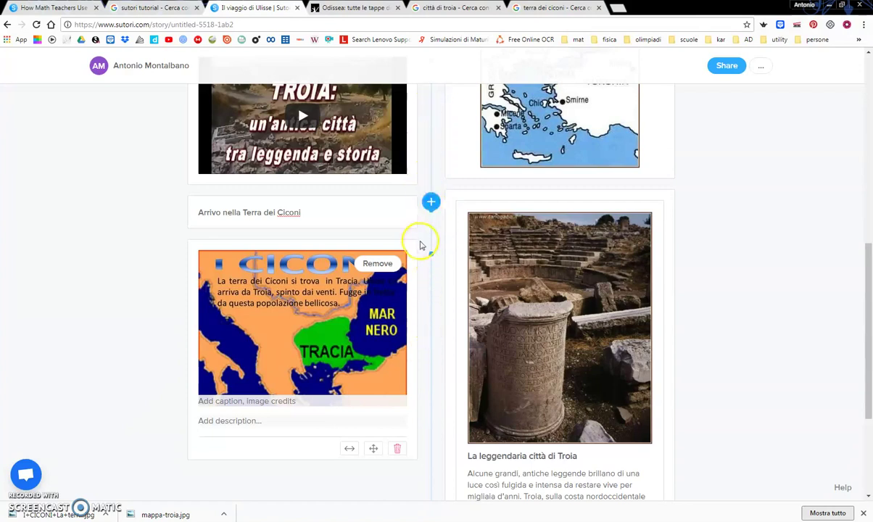
scroll(421, 241, "up", 6)
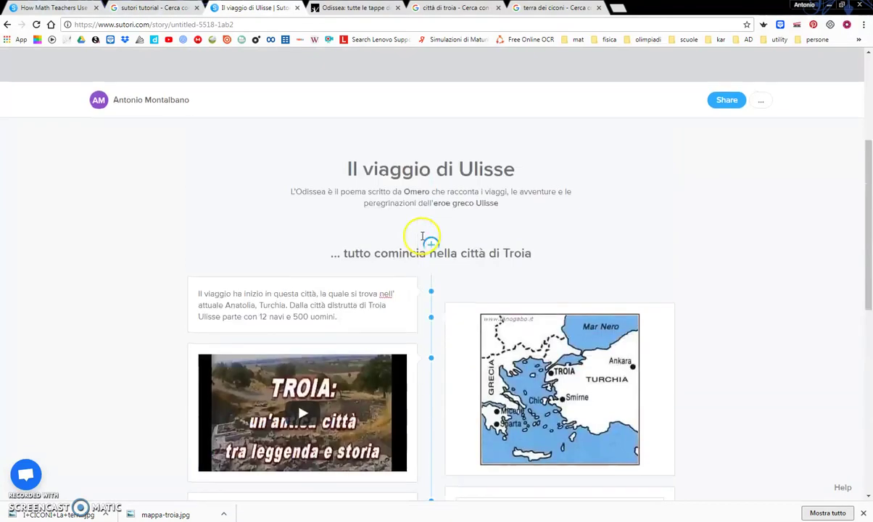
scroll(423, 240, "down", 3)
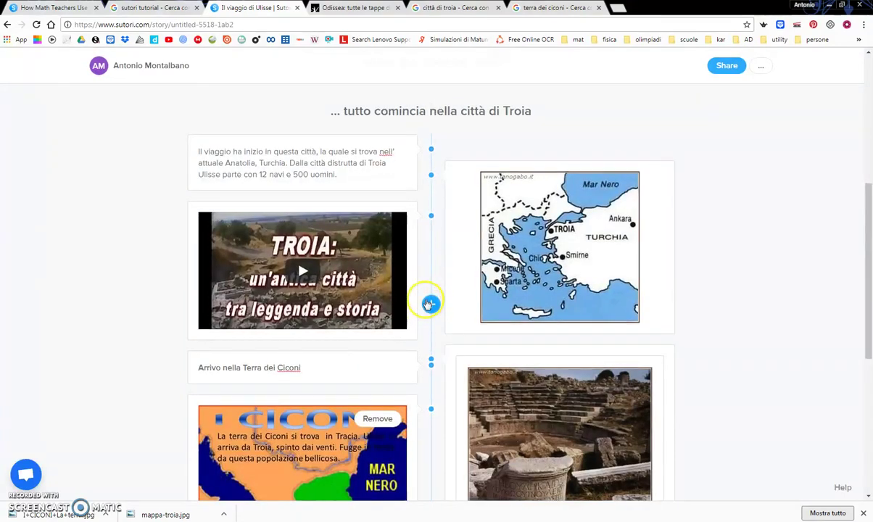
scroll(429, 305, "down", 2)
left_click(429, 302)
scroll(429, 302, "down", 1)
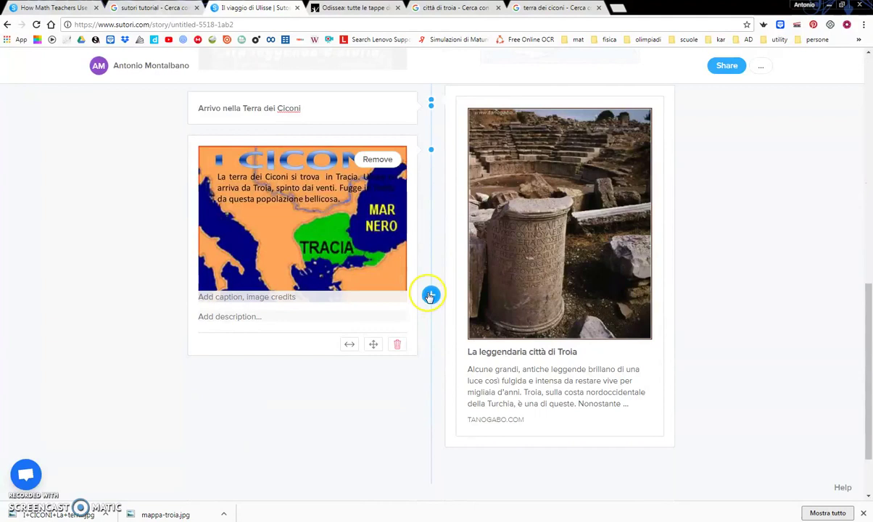
scroll(429, 296, "up", 2)
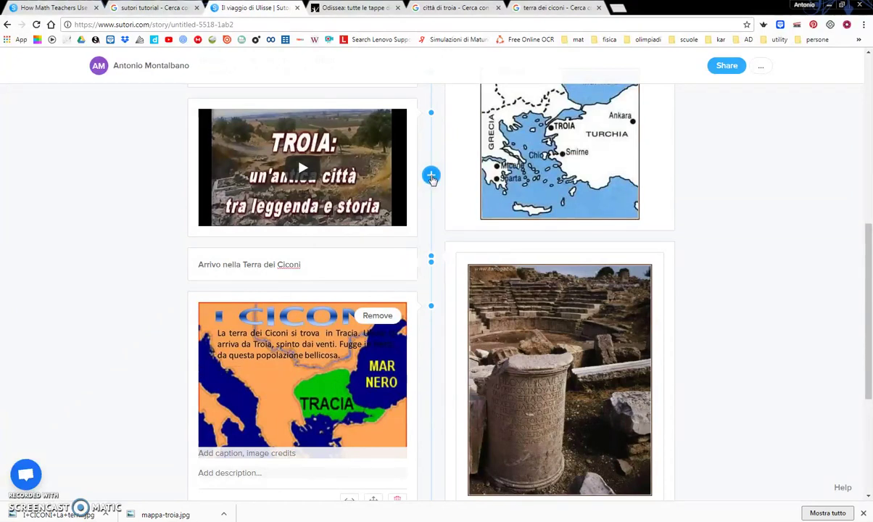
left_click(431, 176)
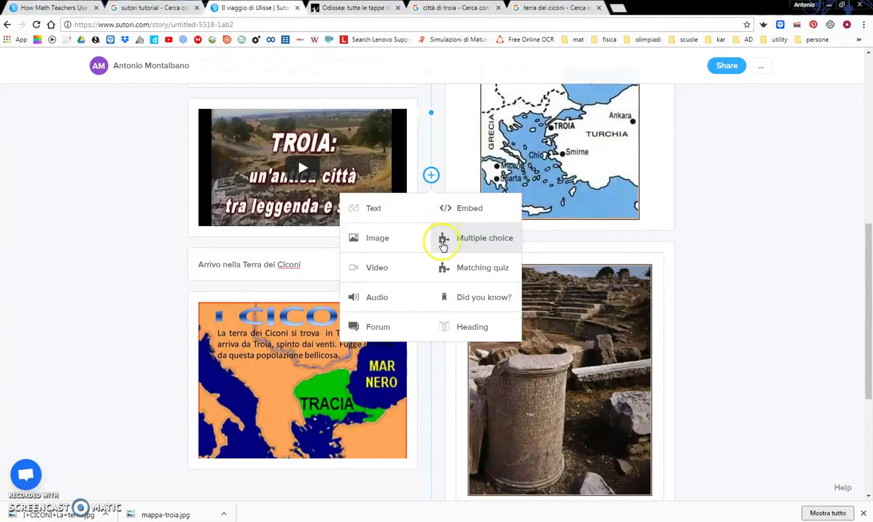
left_click(491, 243)
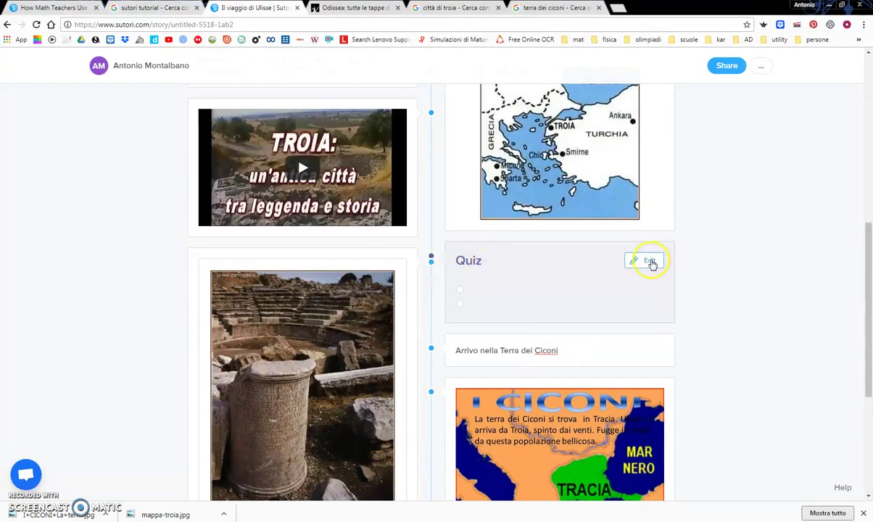
left_click(533, 312)
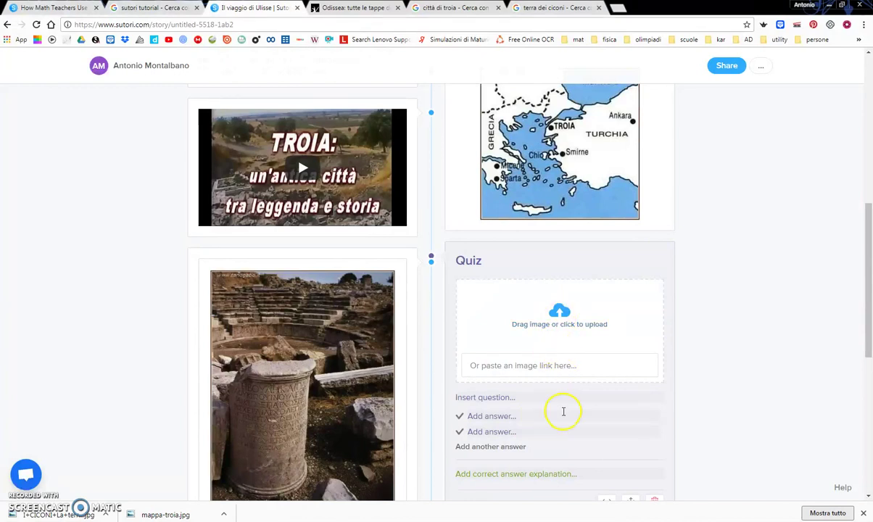
scroll(563, 411, "down", 3)
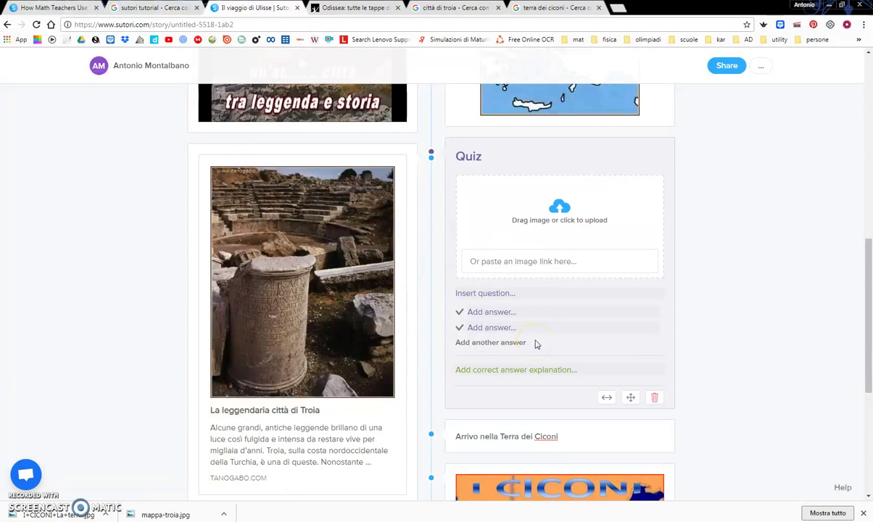
Review the layout of the whole story, from the title and Troy blocks down to the Ciconi map and the conclusion area
mouse_move(415, 278)
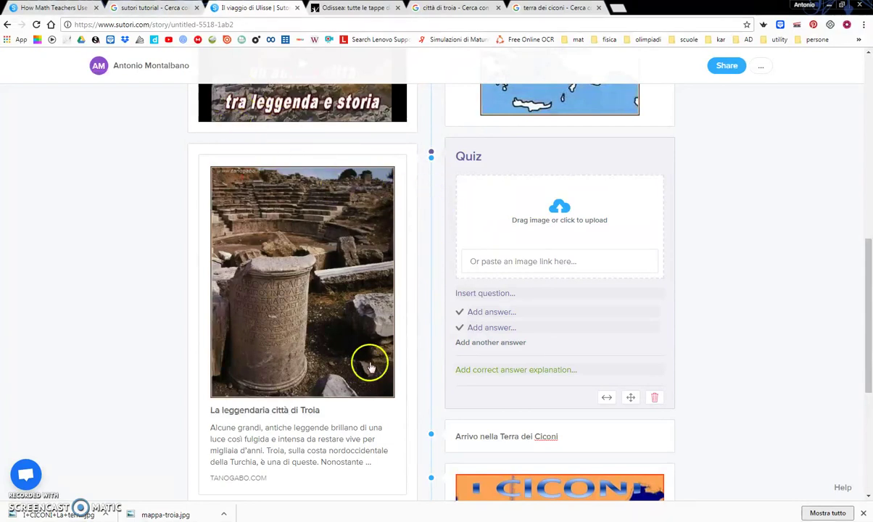
scroll(371, 362, "down", 2)
scroll(374, 365, "down", 3)
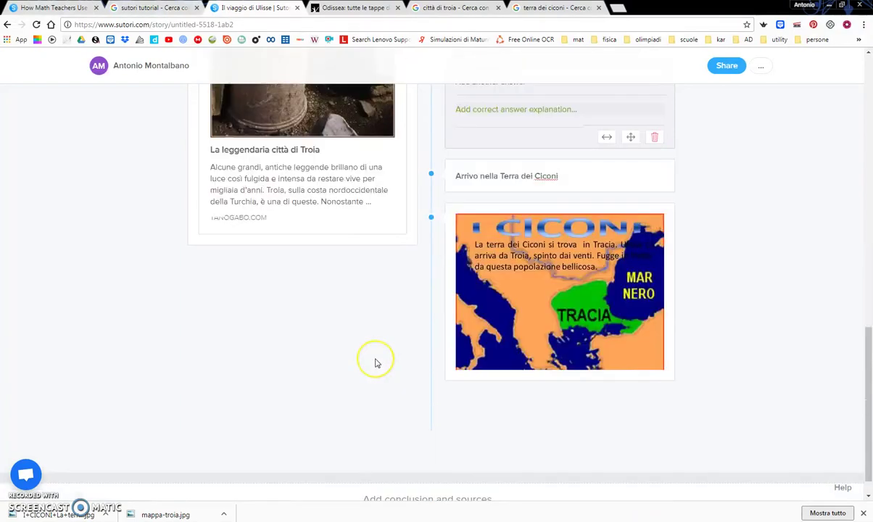
scroll(376, 362, "up", 5)
scroll(378, 360, "up", 6)
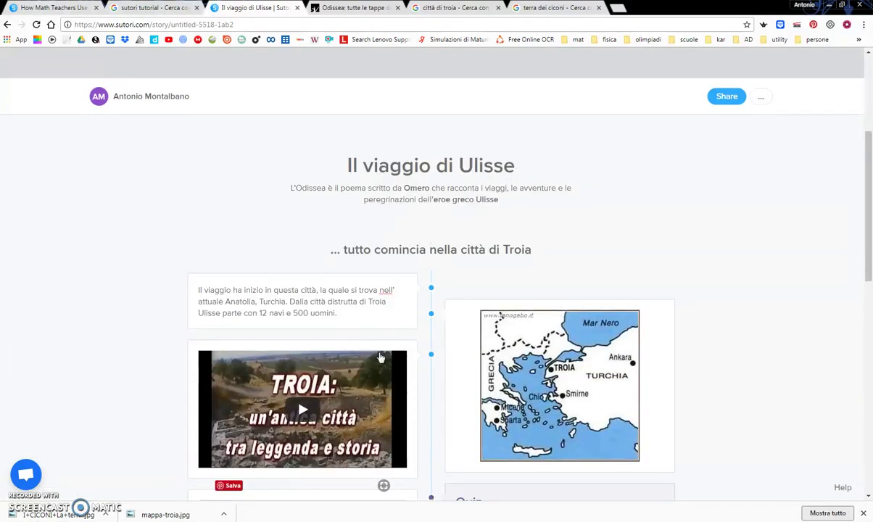
scroll(380, 357, "down", 3)
mouse_move(433, 351)
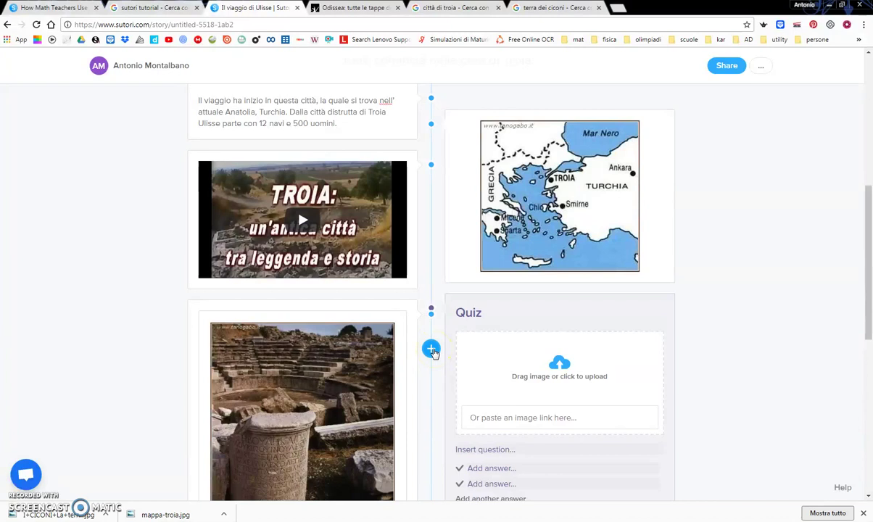
scroll(433, 351, "down", 4)
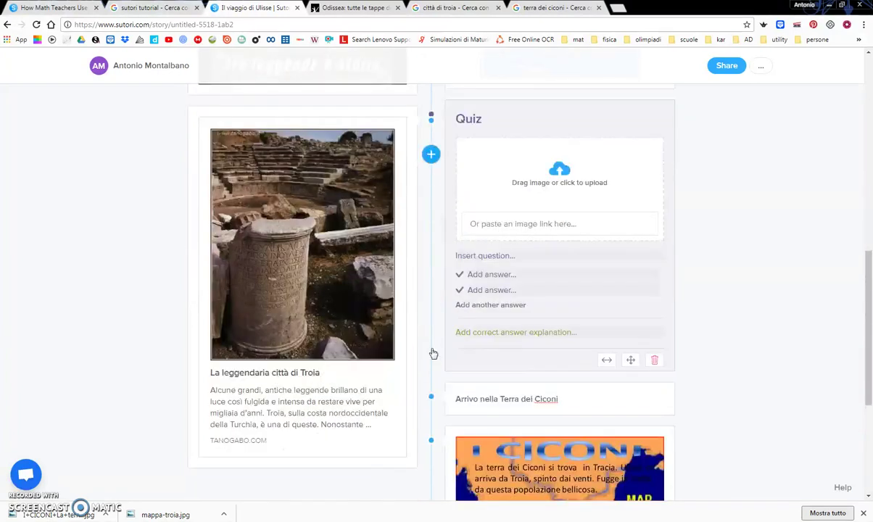
scroll(432, 351, "down", 3)
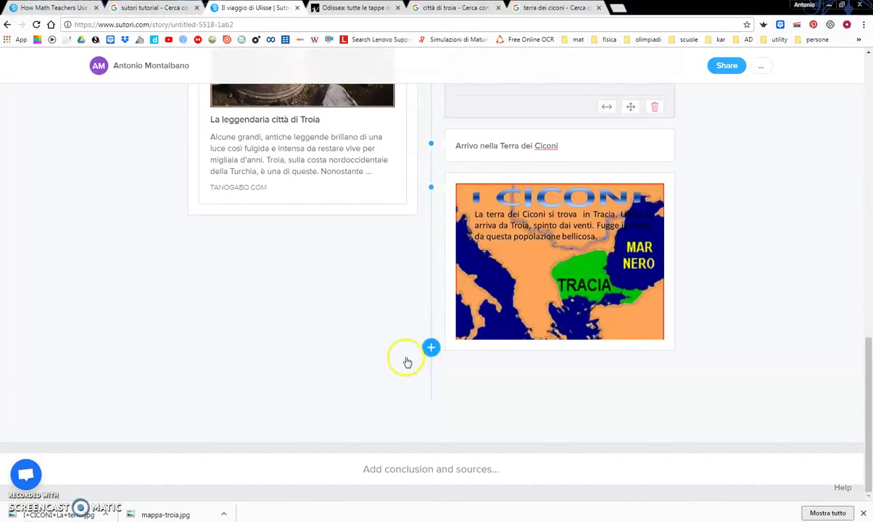
scroll(302, 366, "down", 1)
left_click(370, 373)
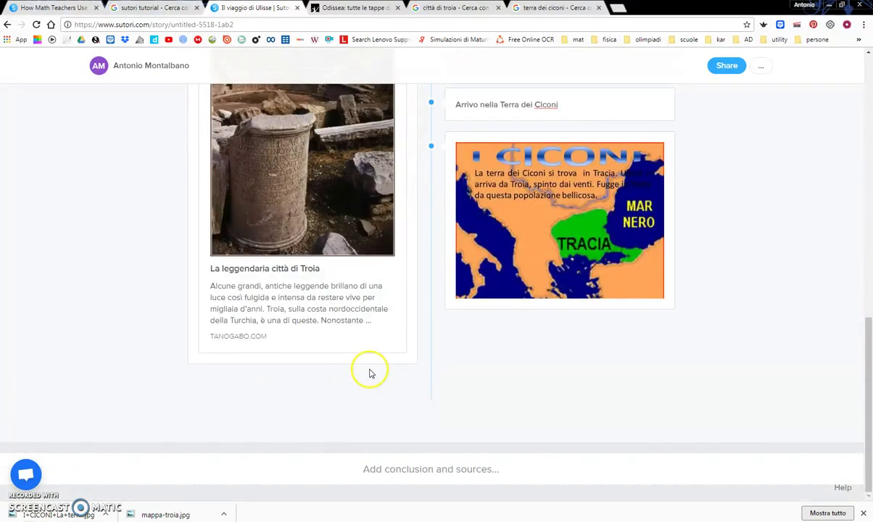
scroll(369, 372, "up", 10)
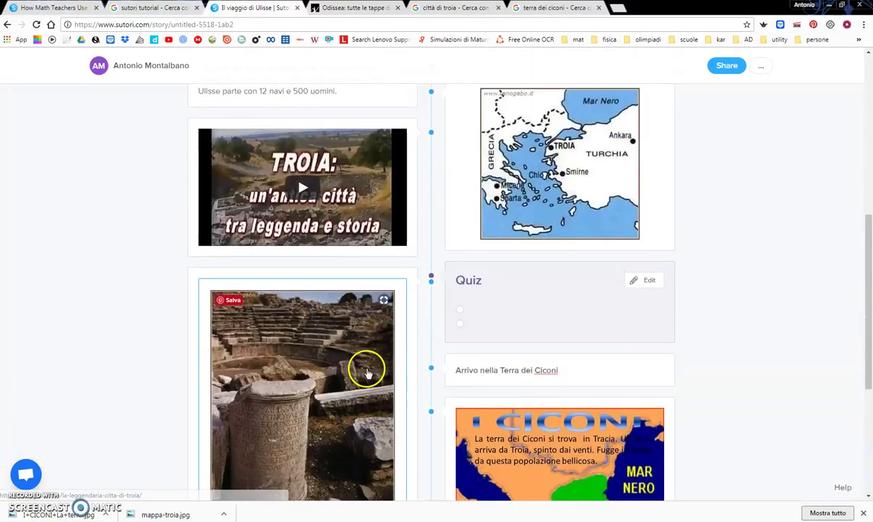
scroll(368, 366, "down", 5)
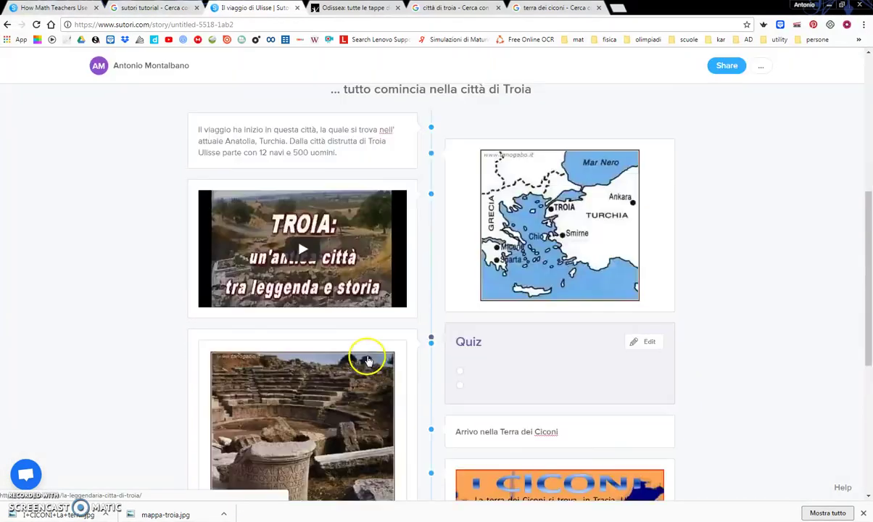
scroll(368, 361, "down", 3)
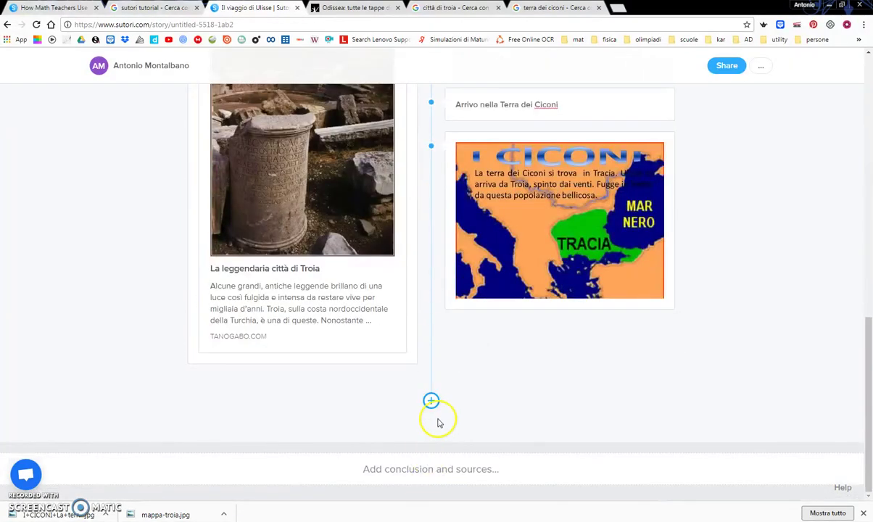
scroll(438, 420, "up", 1)
scroll(438, 421, "up", 10)
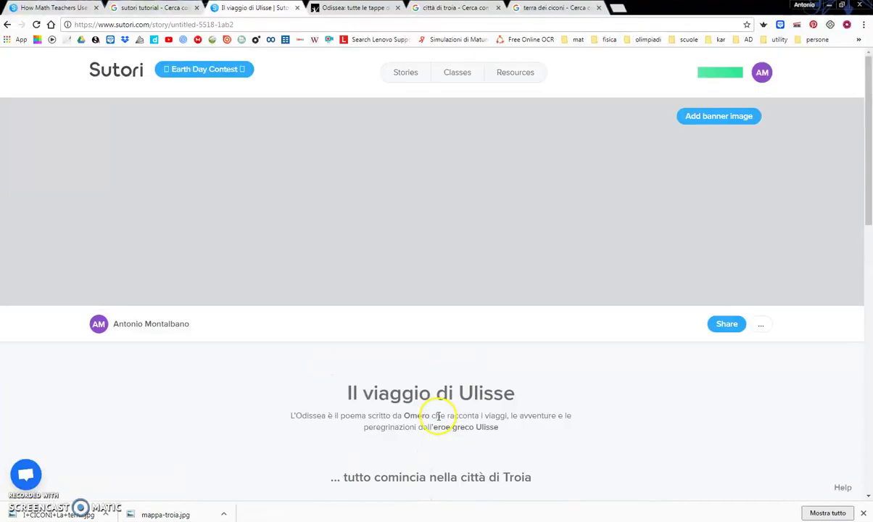
Try to share the story and locate the incomplete quiz block below the Troy map
scroll(517, 461, "down", 2)
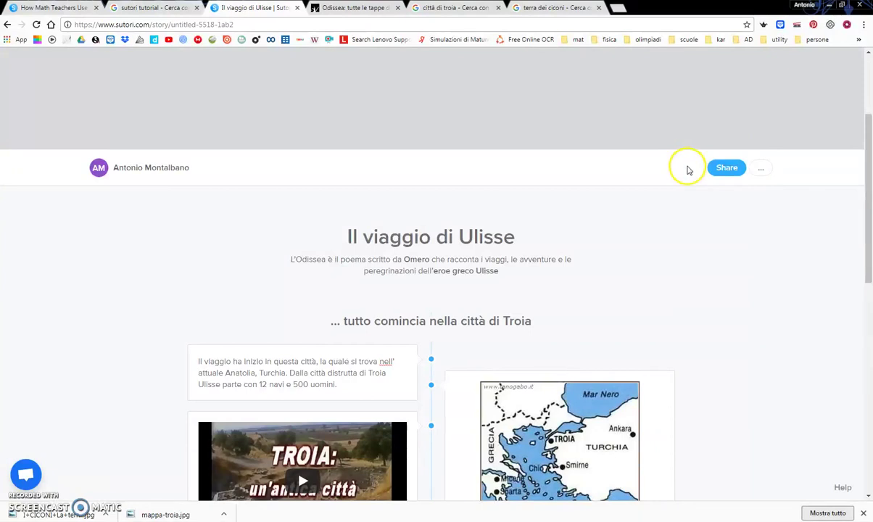
left_click(723, 173)
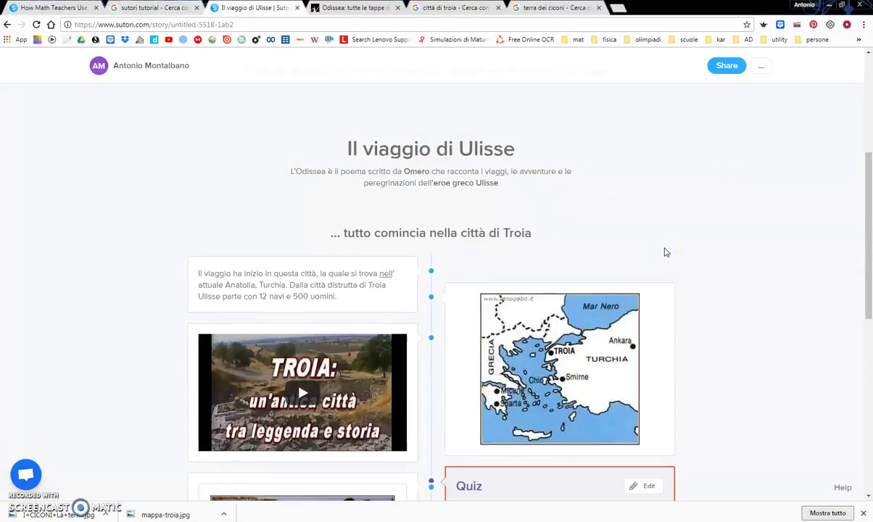
scroll(667, 253, "up", 4)
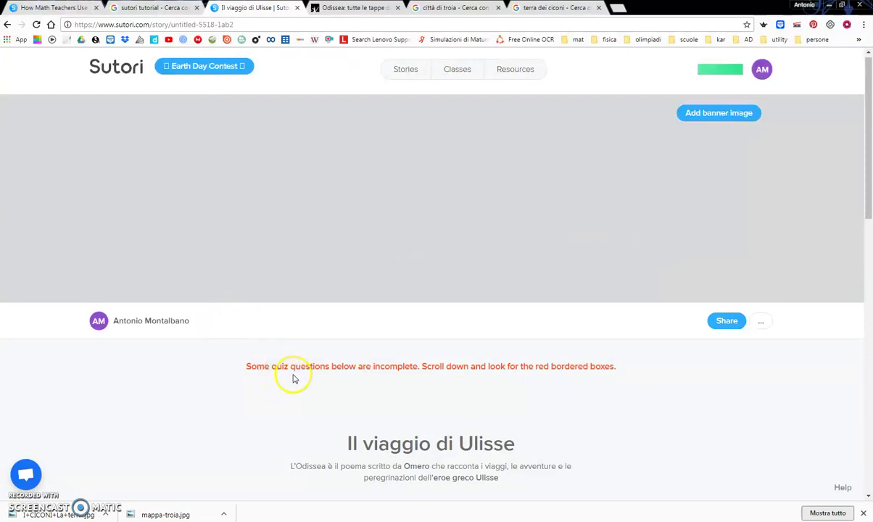
scroll(328, 381, "down", 5)
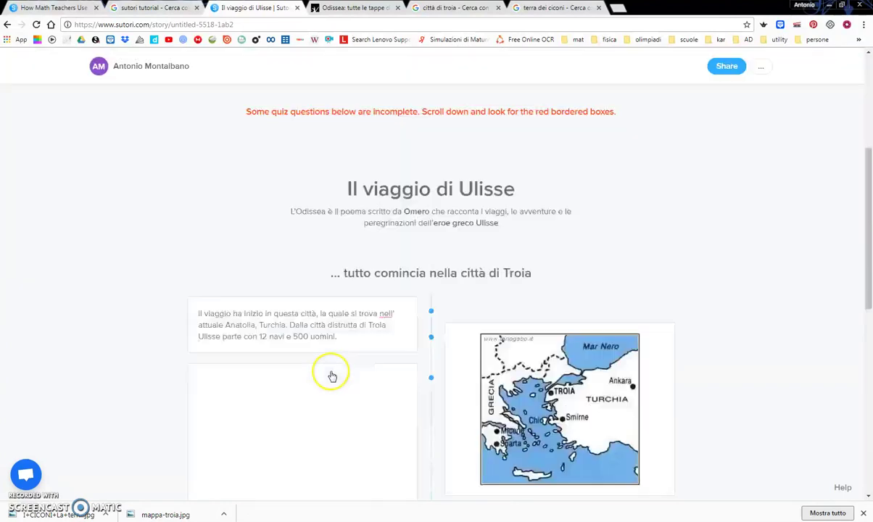
scroll(332, 374, "down", 3)
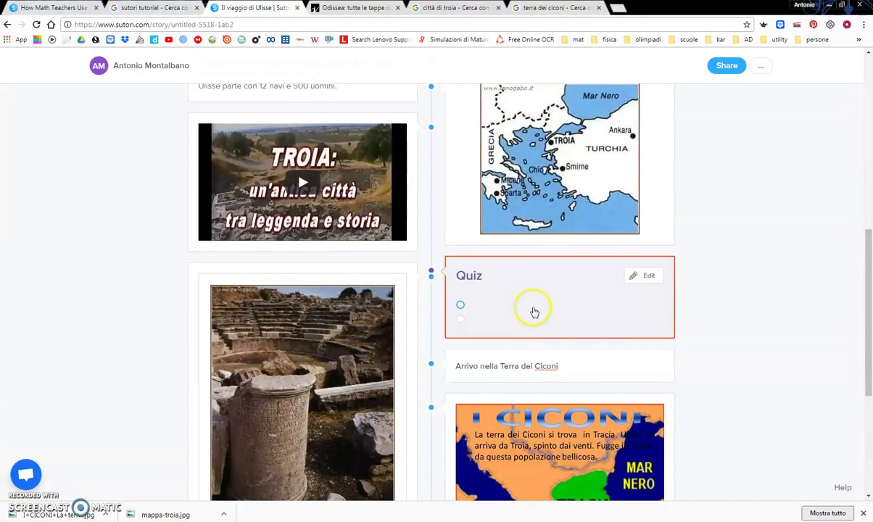
Delete the incomplete quiz block between the Troy map and the "Arrivo nella Terra dei Ciconi" text
left_click(577, 318)
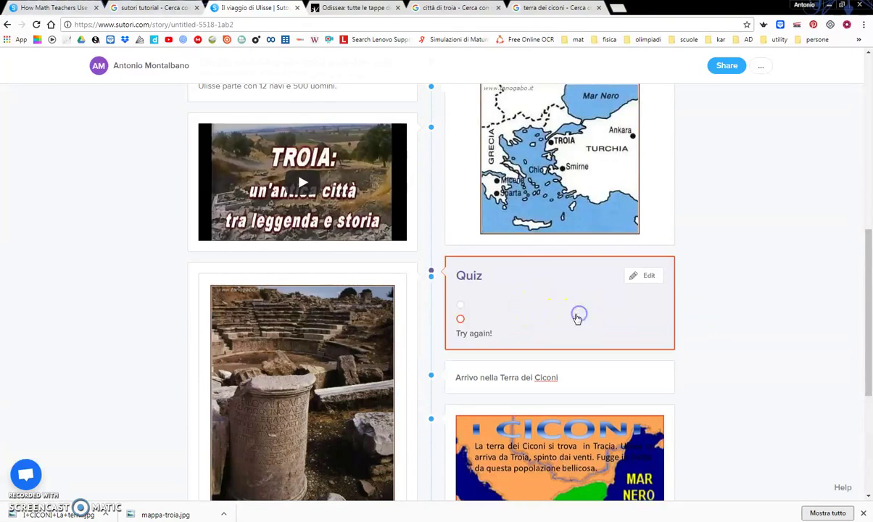
left_click(645, 276)
scroll(593, 464, "down", 4)
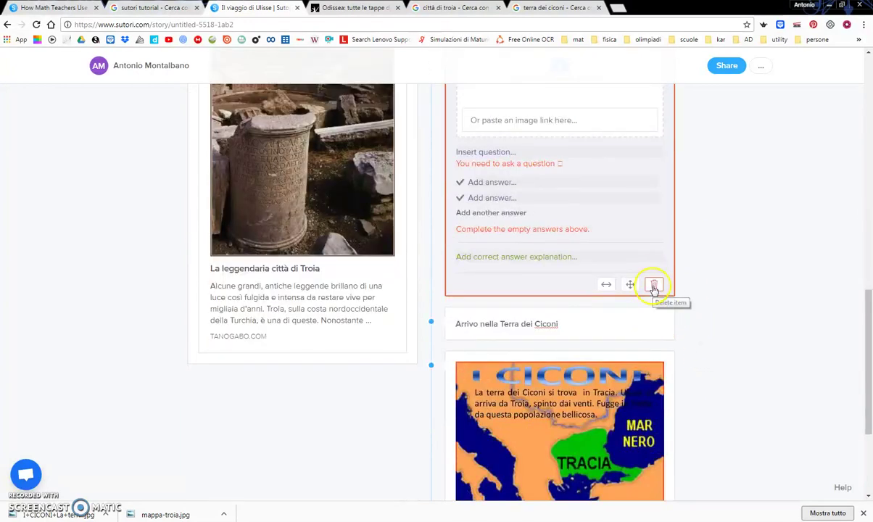
left_click(654, 287)
left_click(674, 258)
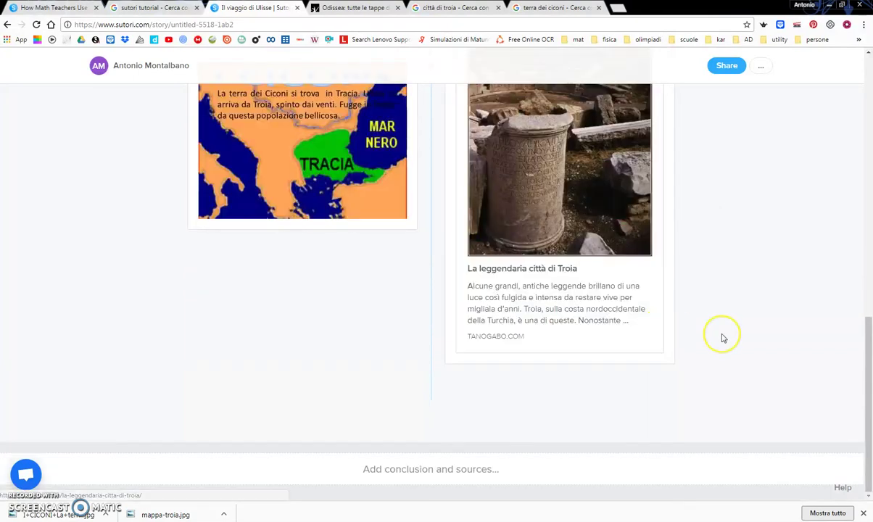
Examine the story's sharing options for inviting people to edit by name or email address, and close them without inviting anyone
scroll(718, 335, "up", 4)
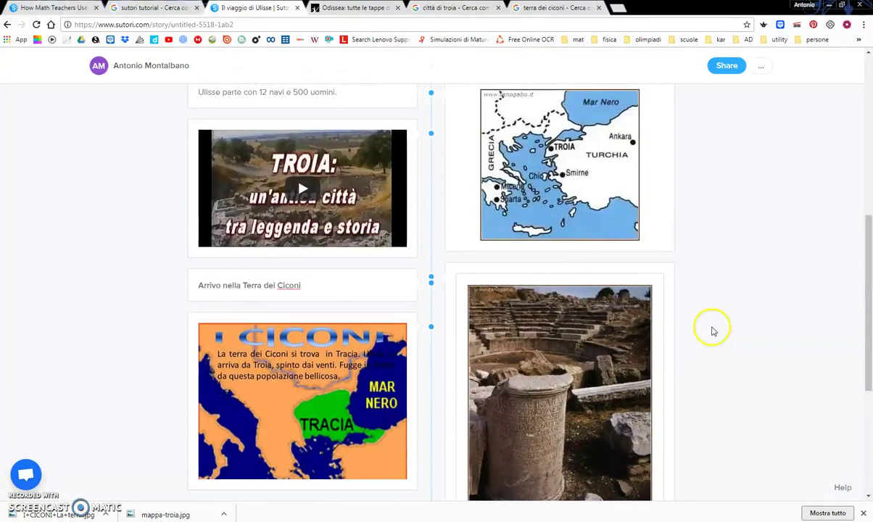
scroll(713, 332, "up", 4)
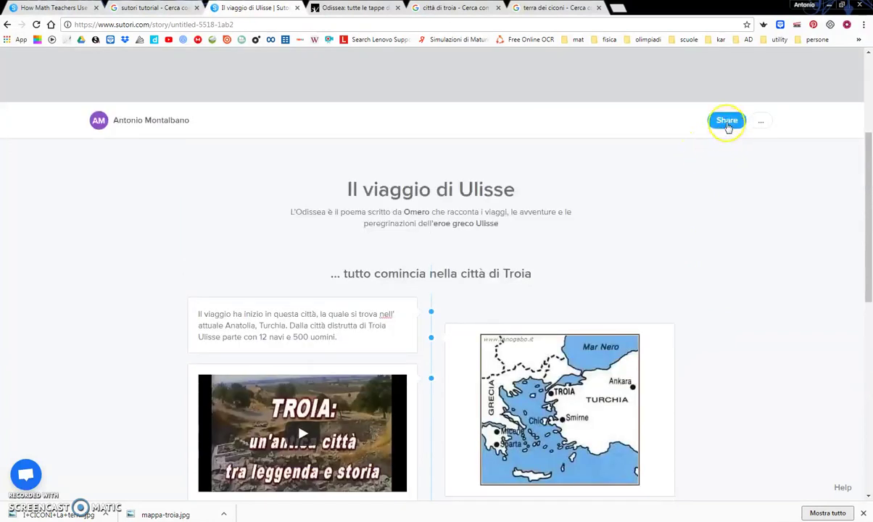
left_click(726, 121)
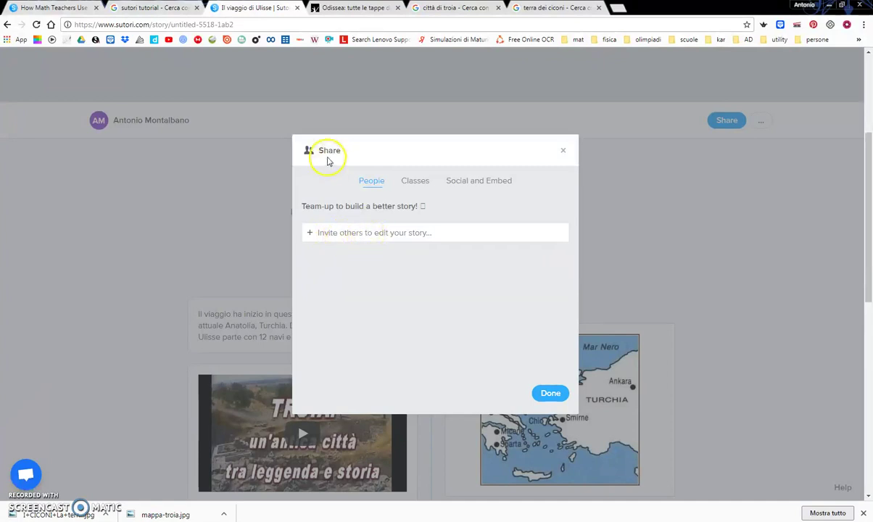
left_click(401, 235)
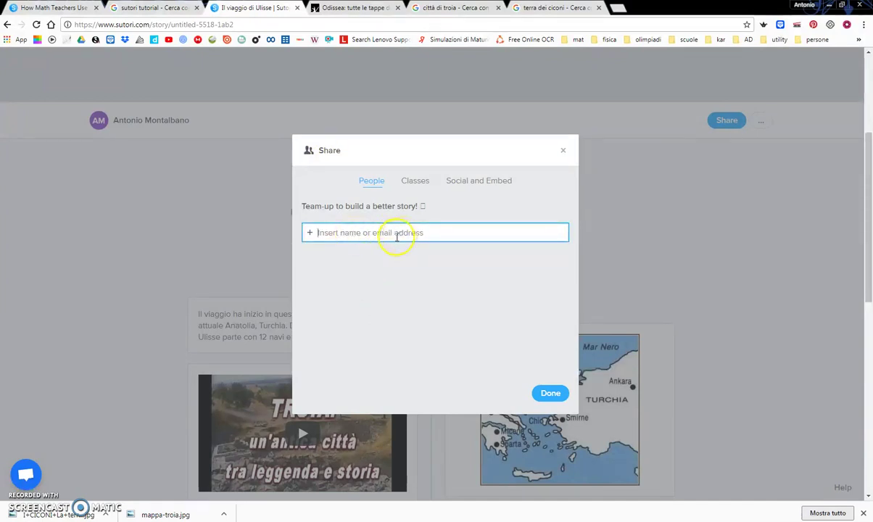
left_click(563, 153)
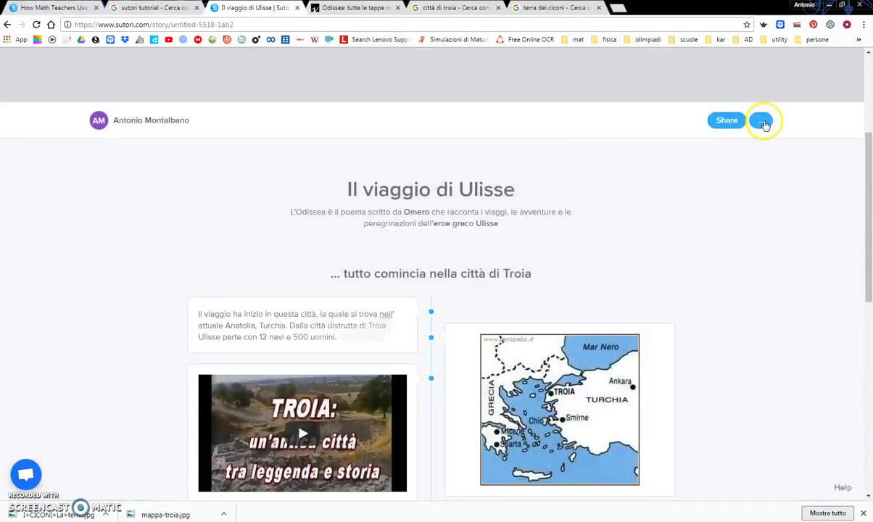
Examine the additional story options for printing, copying and deleting, and highlight the story's web address
left_click(762, 122)
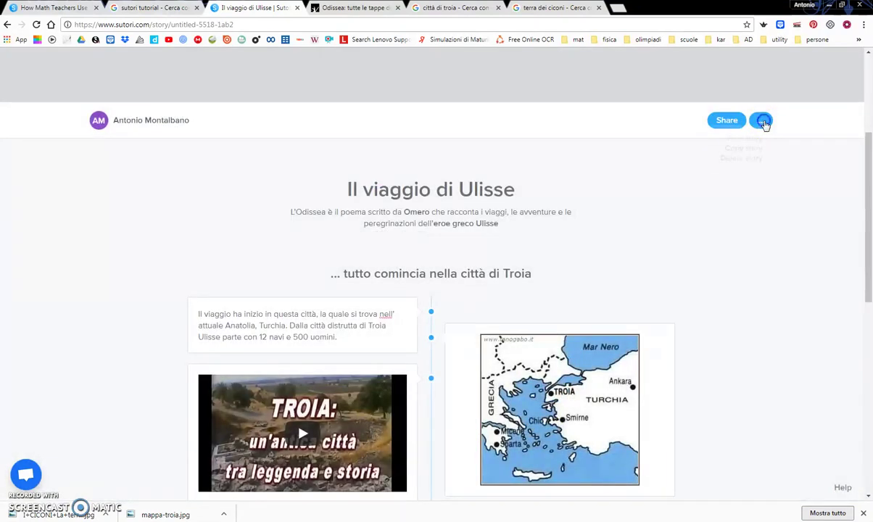
left_click(746, 167)
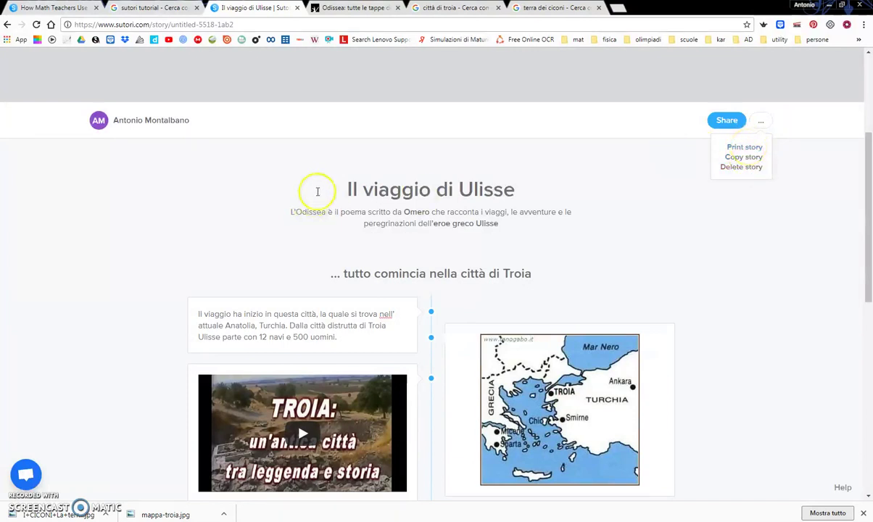
scroll(610, 347, "up", 1)
scroll(610, 347, "up", 1)
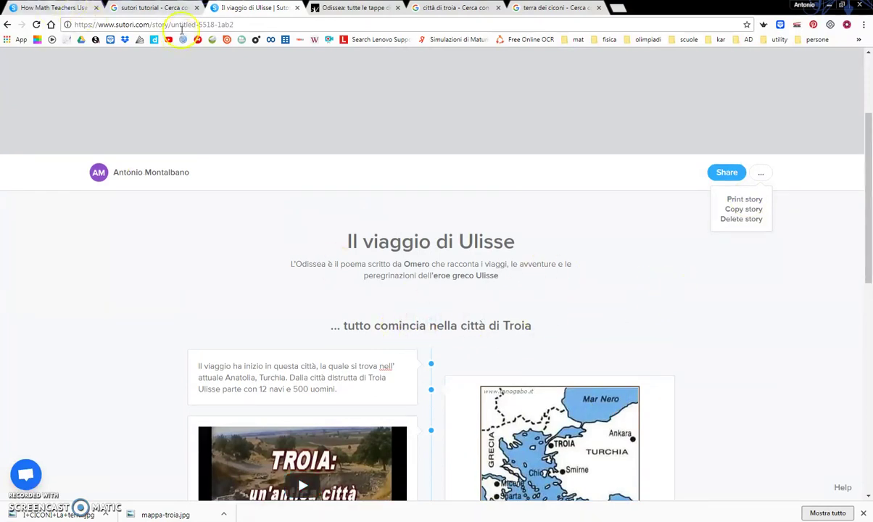
left_click(183, 28)
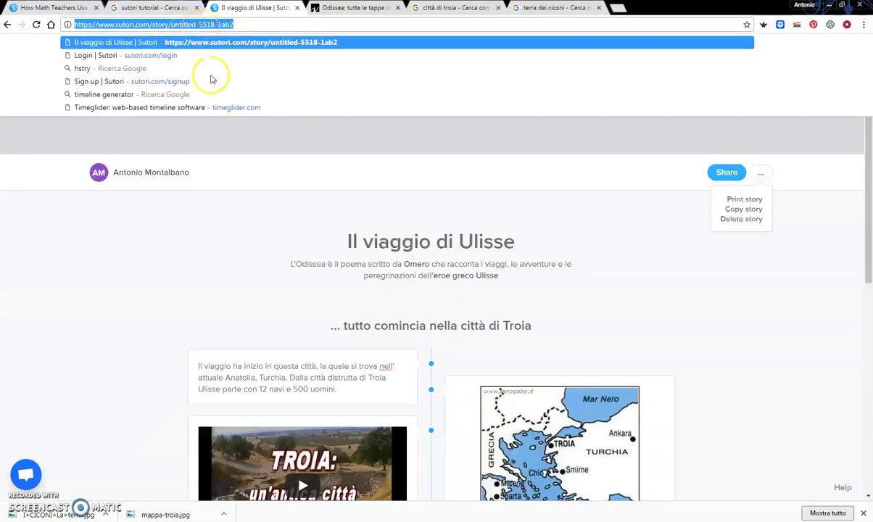
left_click(758, 406)
scroll(757, 406, "down", 3)
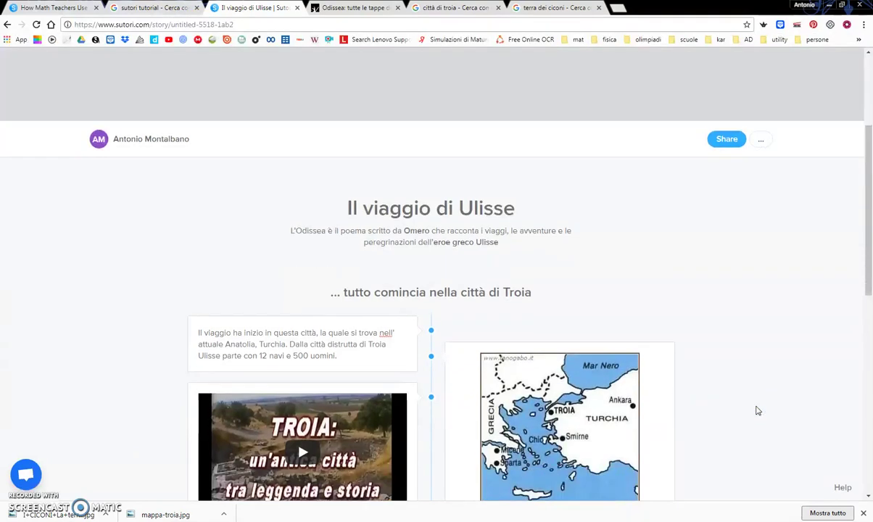
scroll(752, 403, "down", 5)
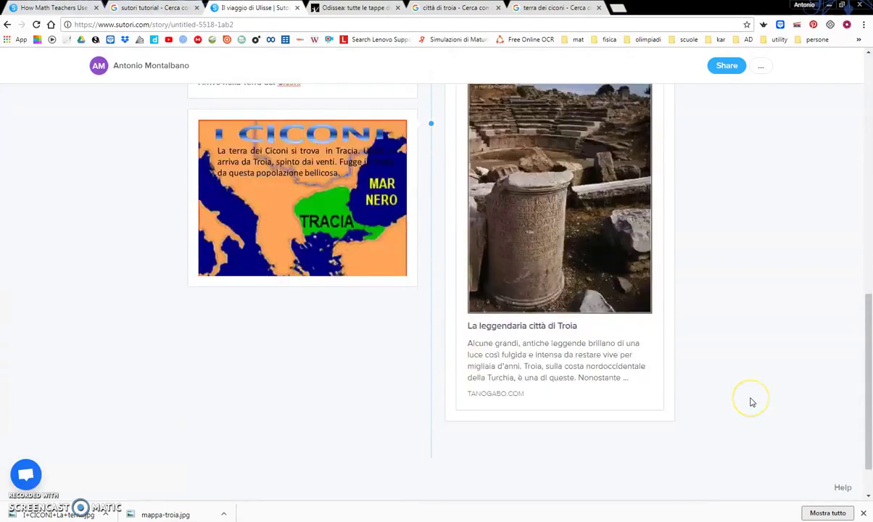
scroll(752, 403, "up", 4)
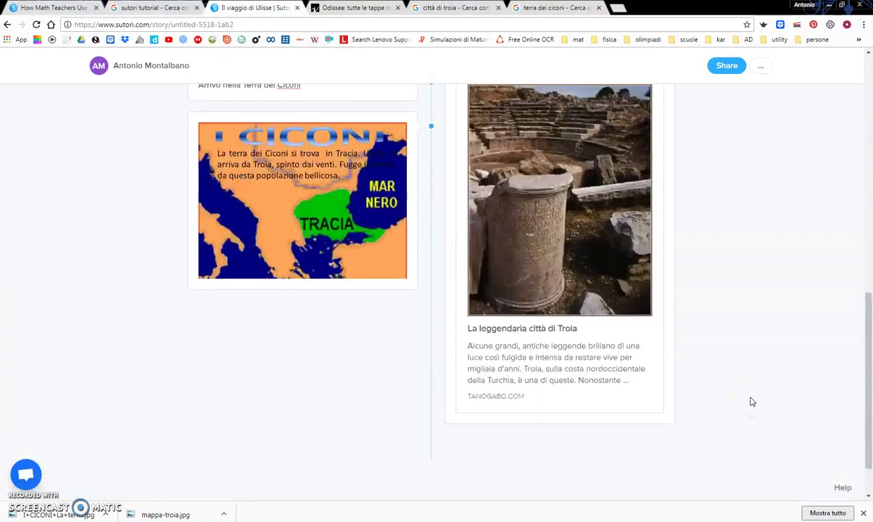
scroll(752, 400, "up", 4)
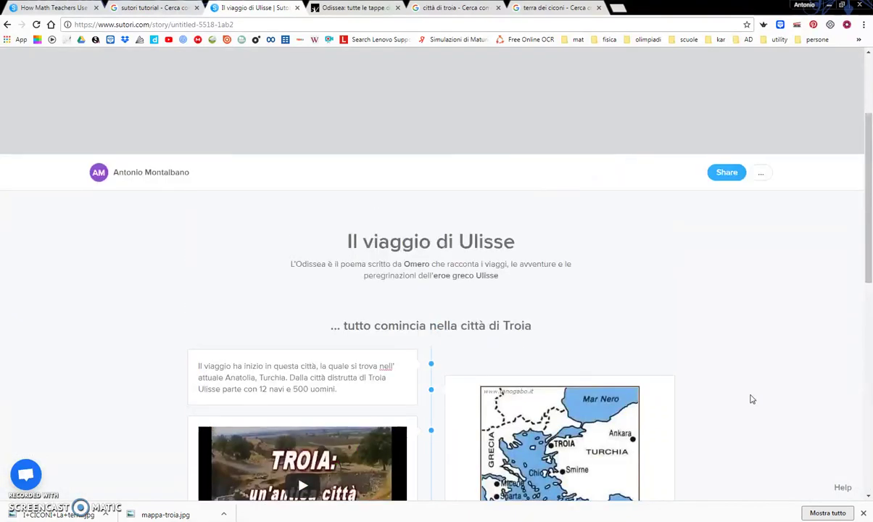
left_click(335, 339)
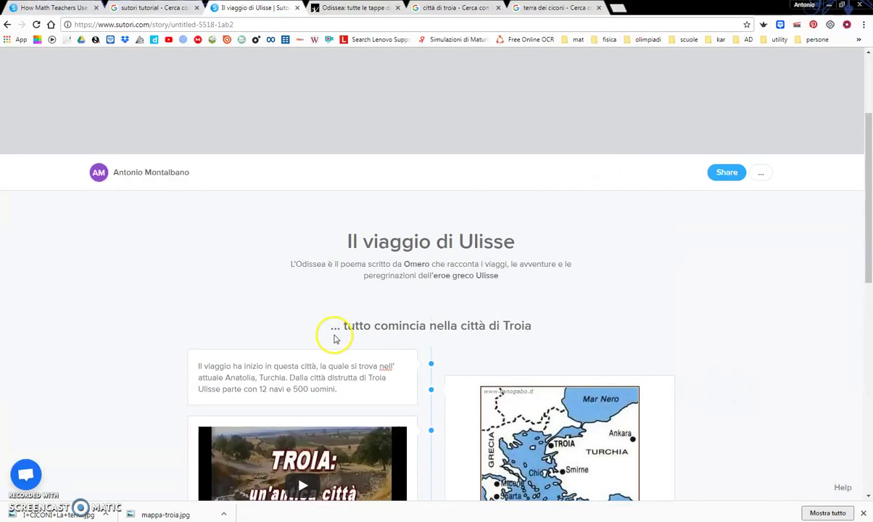